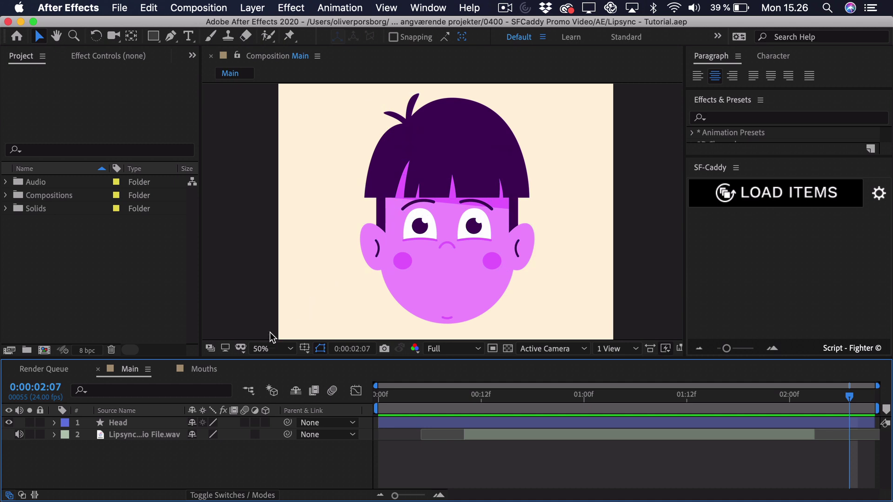
Step: Open the Mouths composition in the timeline
left_click(134, 280)
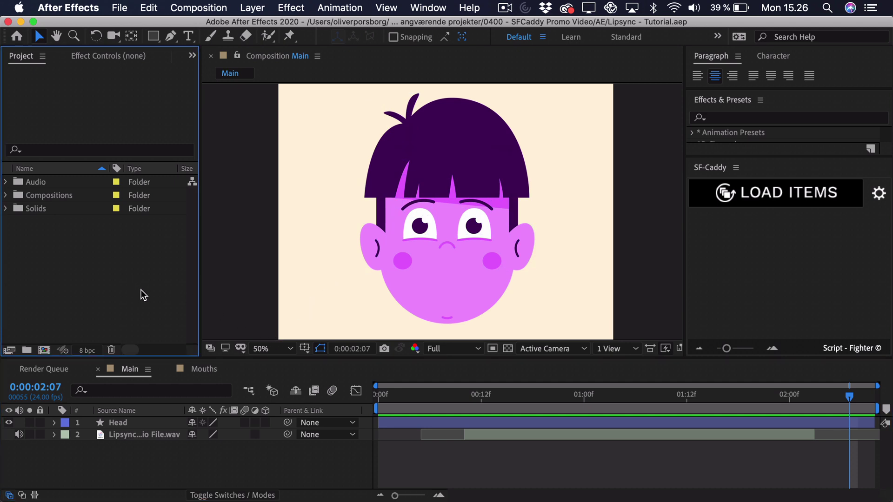
left_click(208, 370)
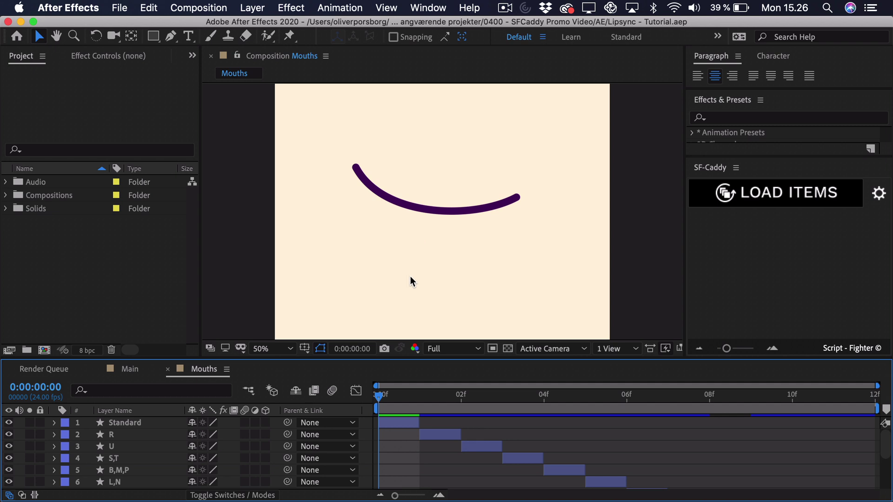
Step: Switch to Chrome, search Google Images for "lip sync chart" and examine the mouth shape charts
left_click(89, 485)
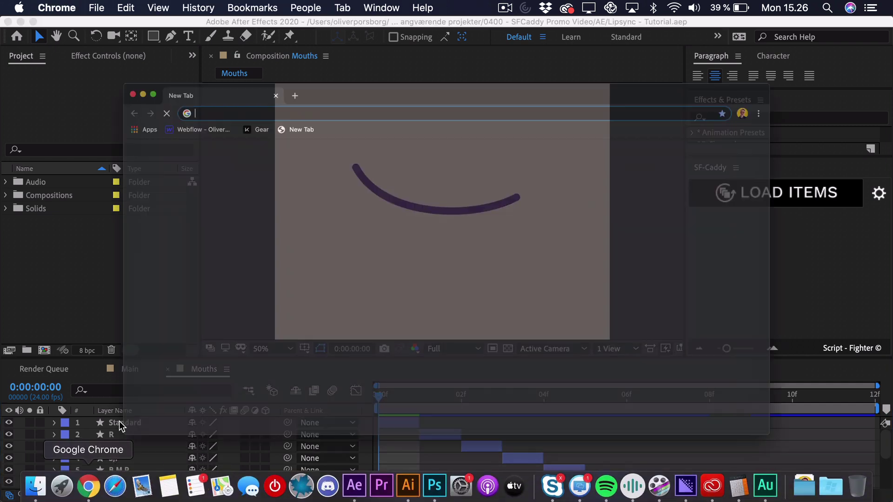
type("lip sync chart")
key("Return")
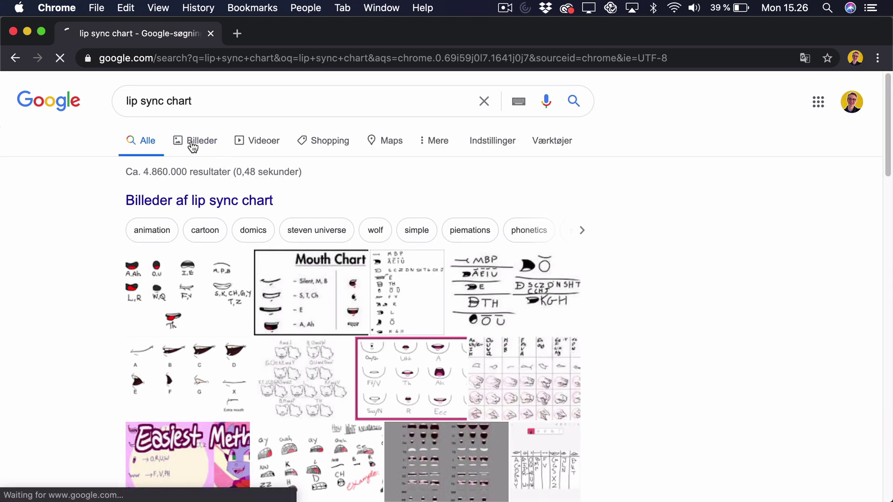
left_click(192, 144)
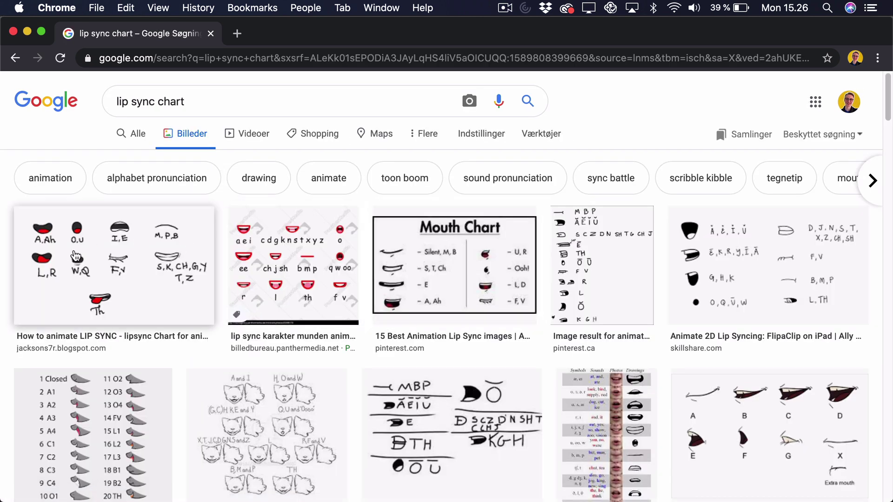
scroll(254, 350, "down", 1)
scroll(254, 350, "down", 3)
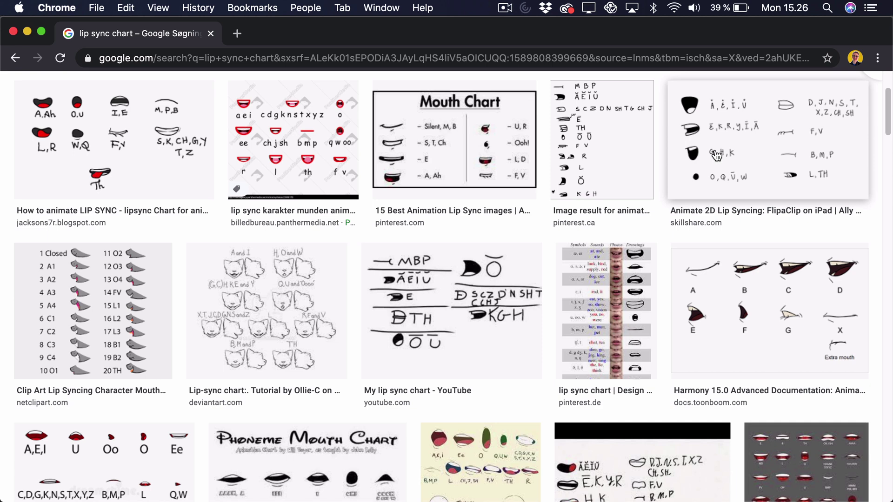
scroll(384, 310, "down", 7)
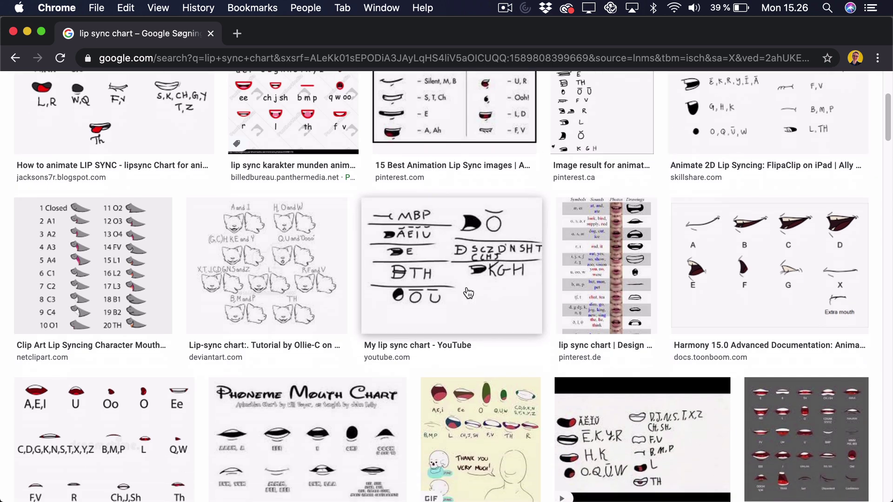
Step: Return to After Effects, enlarge the timeline to show all Mouths layers and review the one-frame mouth shape layers starting with Standard
key("super")
key("super+Tab")
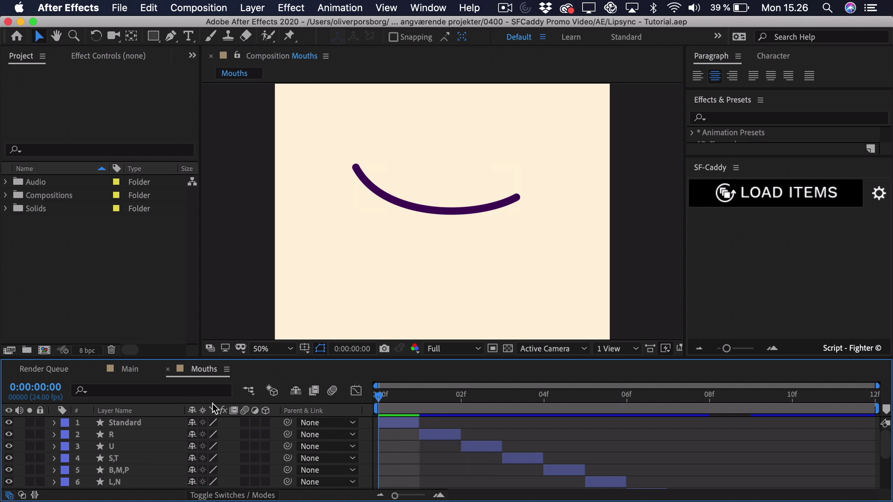
left_click_drag(138, 361, 133, 264)
left_click(118, 334)
left_click(125, 331)
left_click(122, 342)
left_click(123, 355)
left_click(123, 366)
left_click(125, 377)
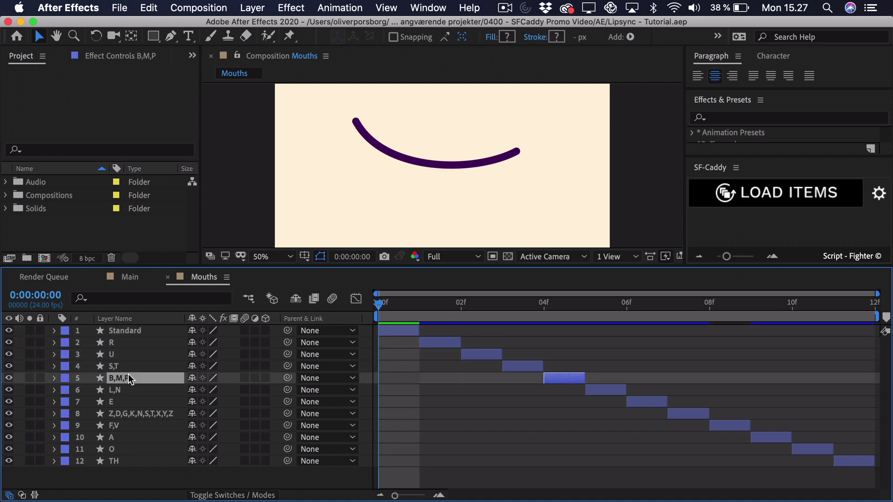
left_click(122, 331)
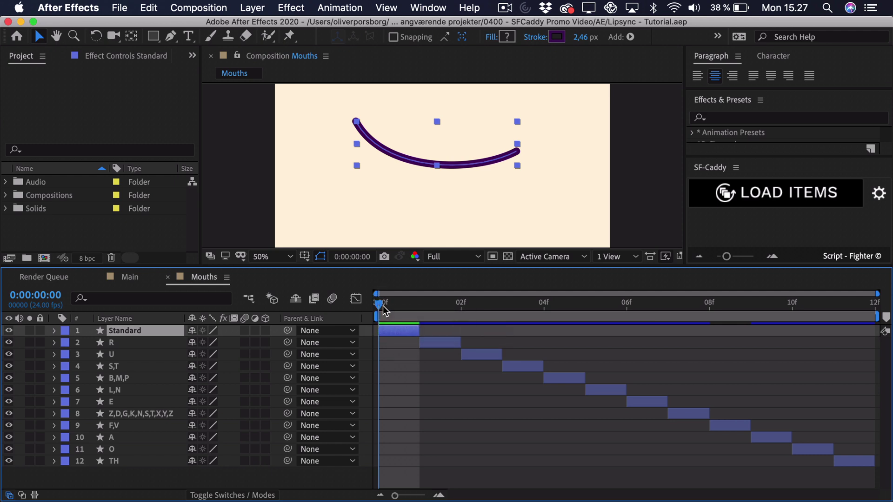
Step: Step through the Mouths composition from frame 1 to frame 11 to examine the mouth shape of each layer
left_click(404, 307)
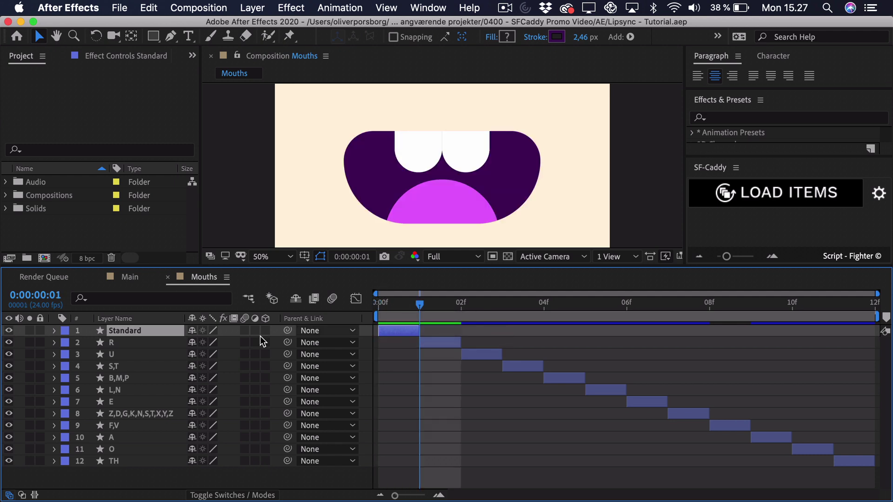
left_click(140, 341)
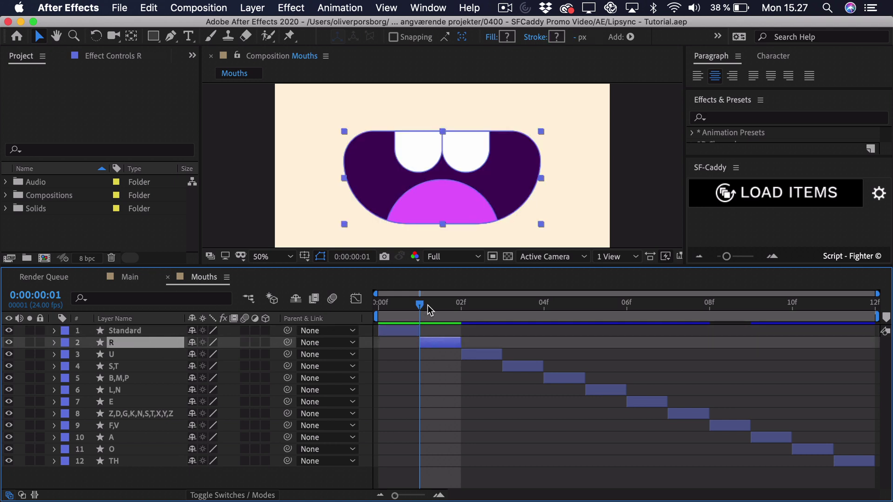
left_click(465, 308)
left_click(495, 310)
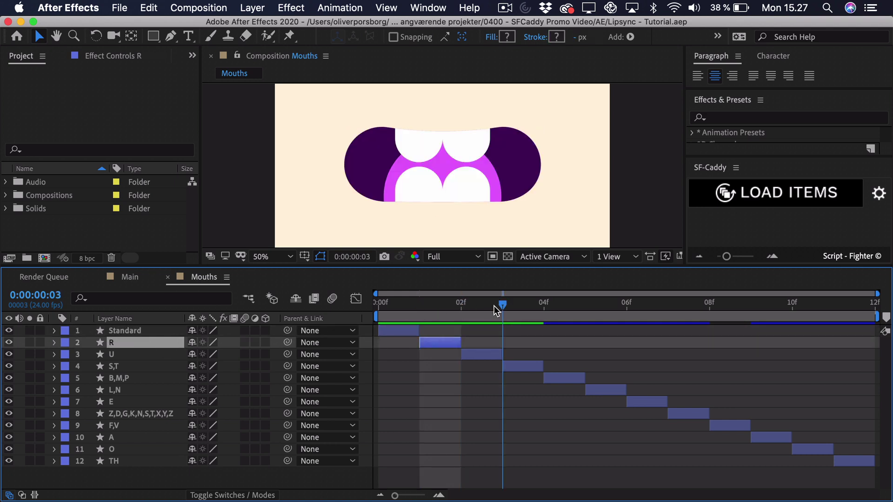
left_click_drag(495, 311, 645, 348)
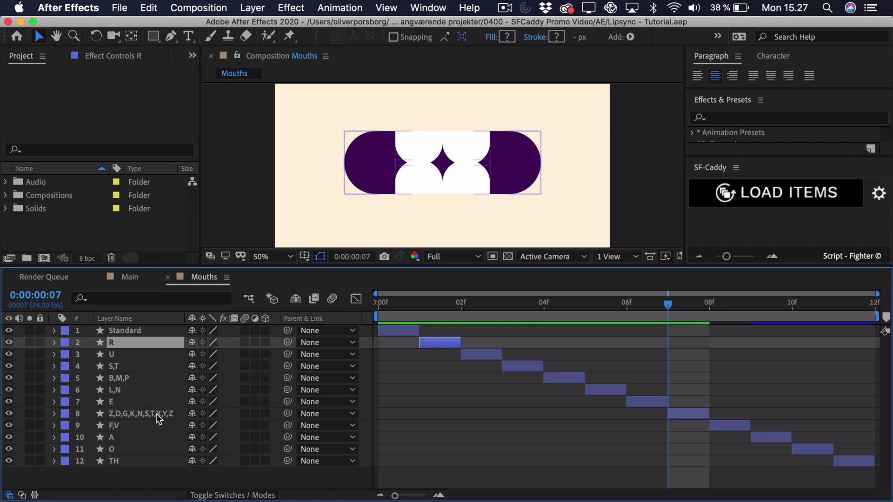
left_click_drag(694, 309, 846, 317)
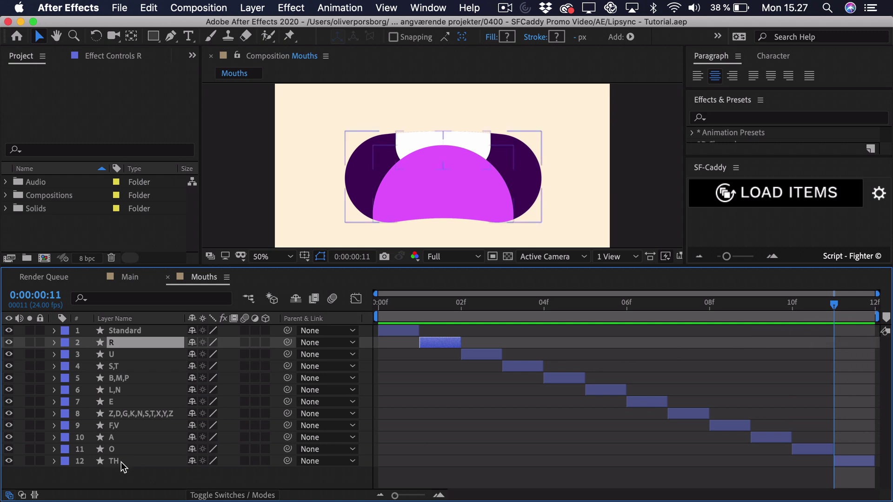
left_click_drag(834, 311, 595, 313)
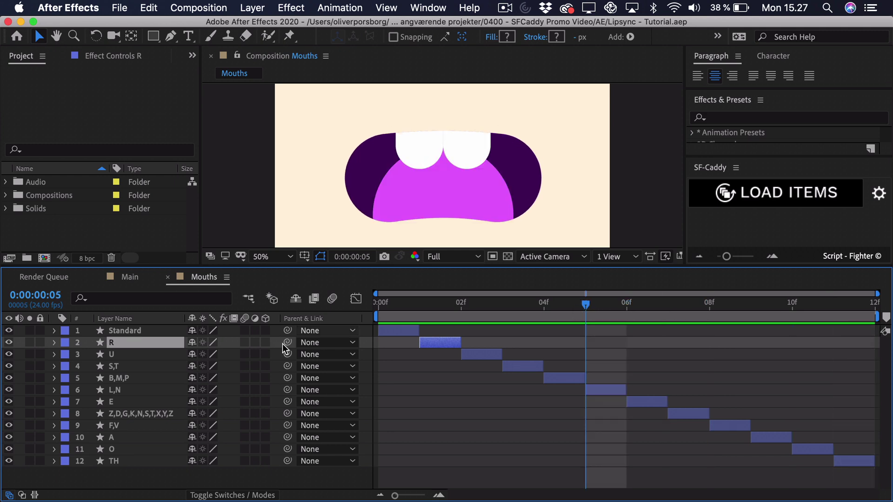
Step: Select the S,T layer and reduce the timeline's height to show the full composition view
left_click(123, 330)
left_click(122, 343)
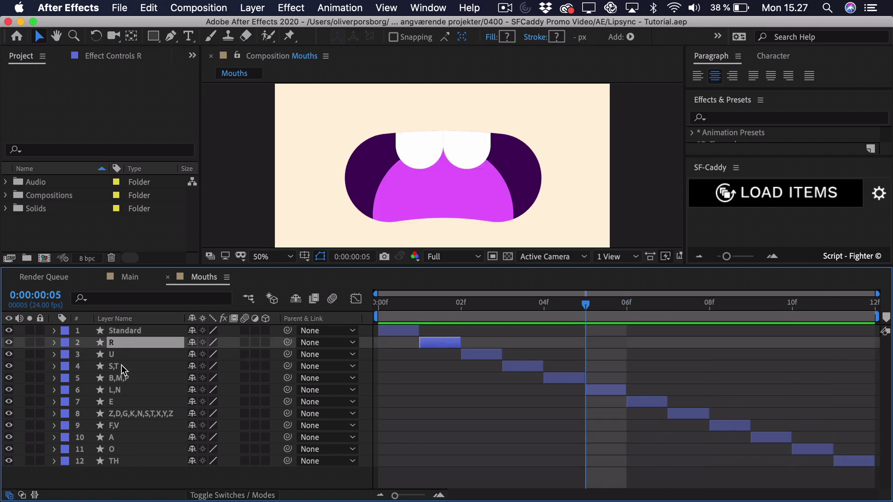
left_click(124, 367)
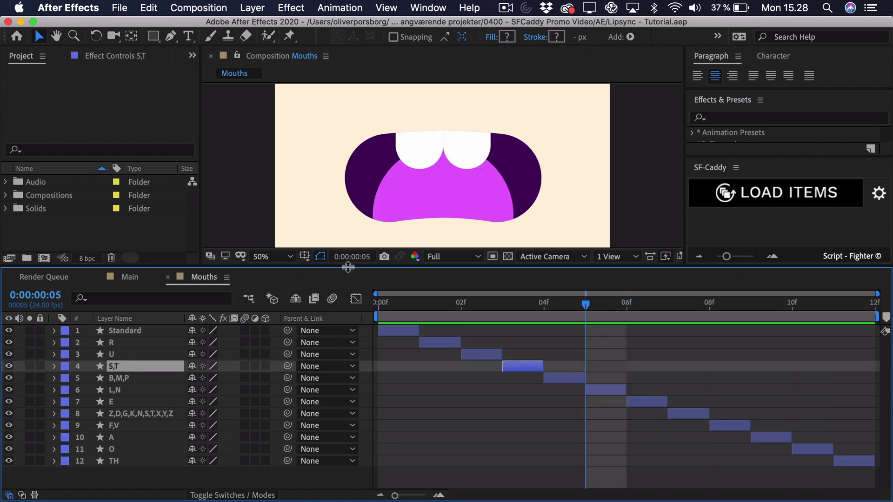
left_click_drag(362, 267, 364, 358)
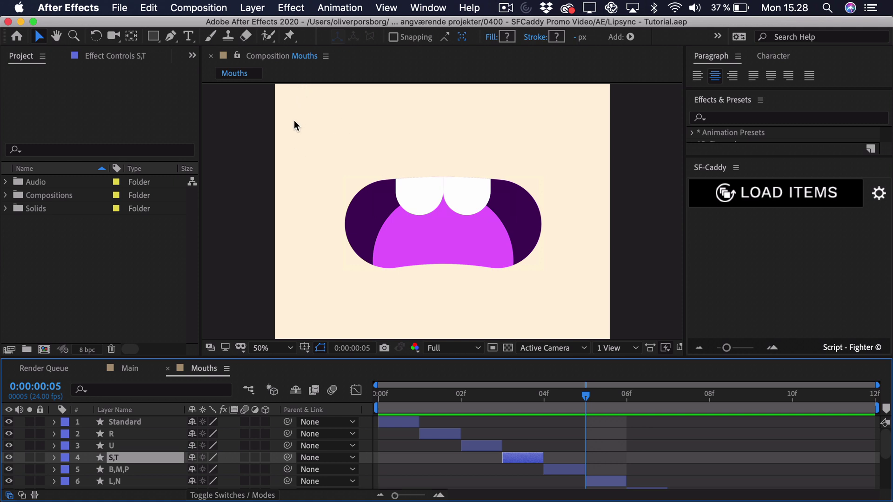
Step: Check the upper-lip alignment of the mouth shapes across frames with a temporary horizontal guide, removing the guide and hiding the rulers when done
key("super+r")
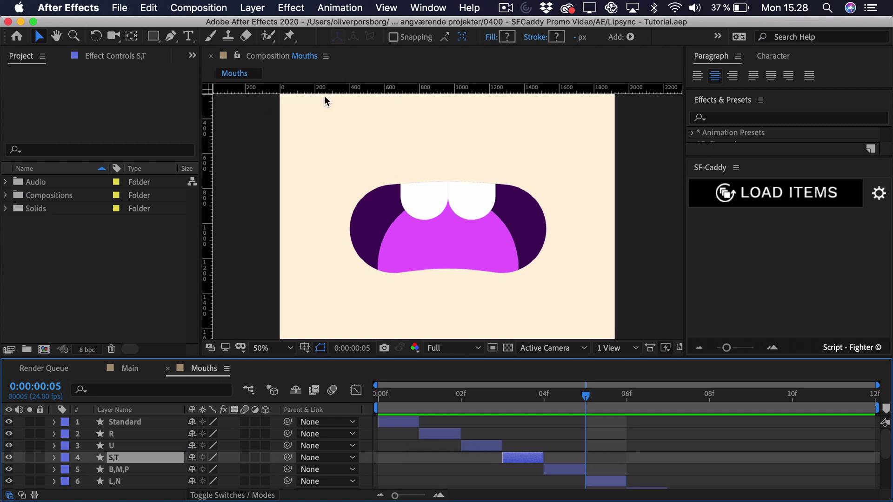
left_click_drag(383, 87, 452, 181)
left_click_drag(570, 398, 543, 400)
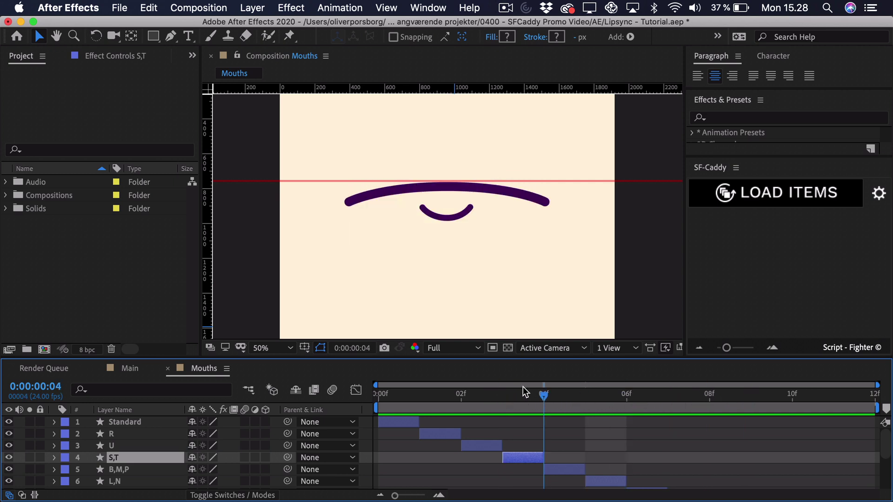
left_click_drag(526, 180, 484, 88)
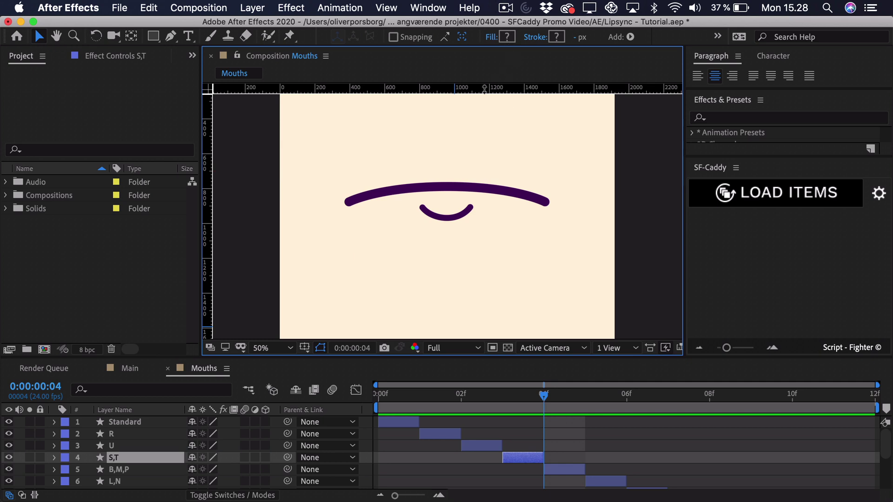
key("super+r")
left_click(408, 396)
left_click_drag(408, 396, 593, 410)
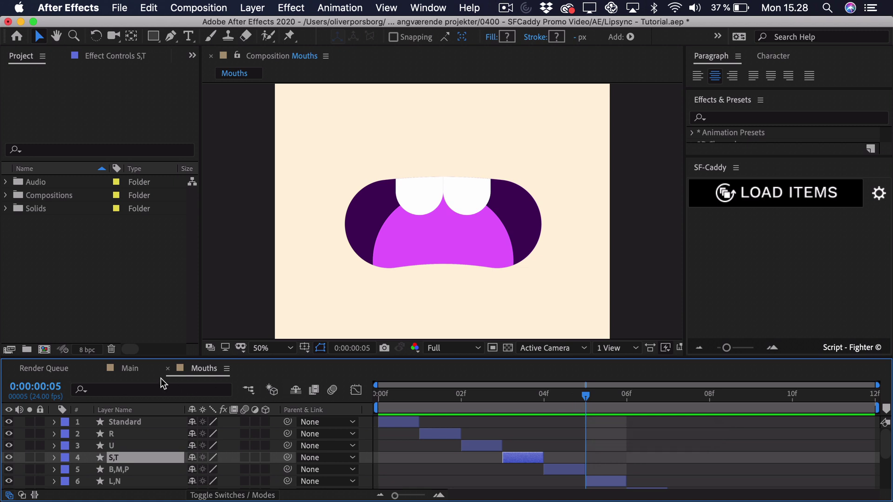
Step: Place the Mouths composition as the top layer above Head in the Main composition
left_click(130, 369)
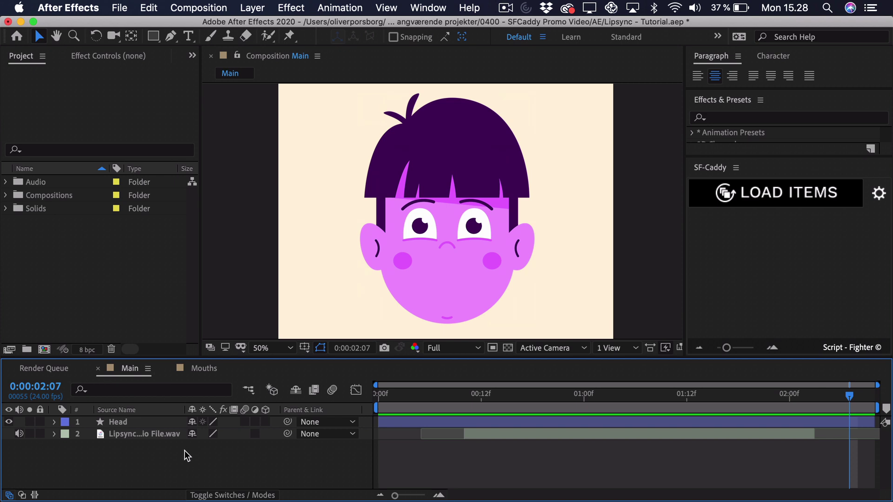
left_click(6, 195)
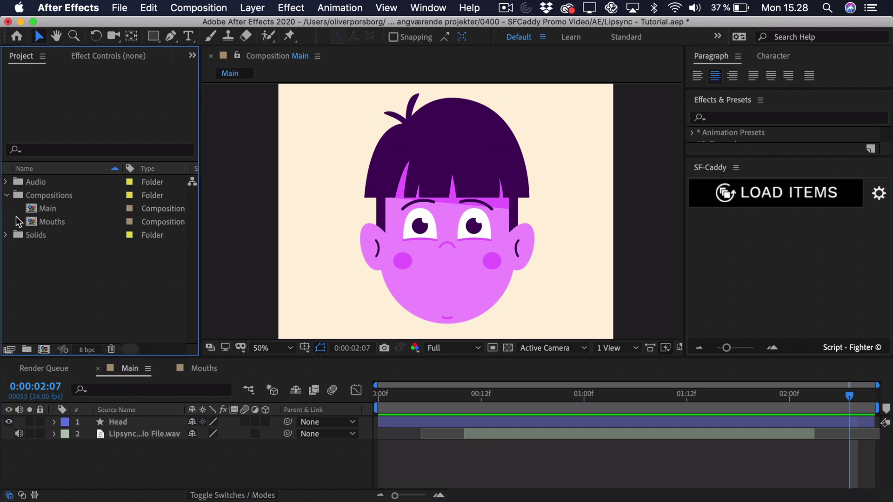
left_click_drag(61, 224, 127, 419)
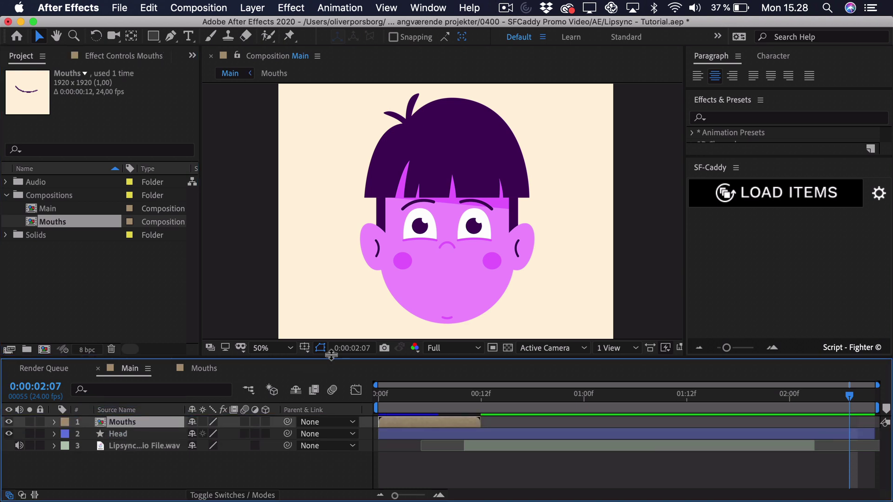
Step: At frame 0, scale the Mouths layer to 24% and position it on the face between the nose and chin
left_click_drag(428, 388, 378, 389)
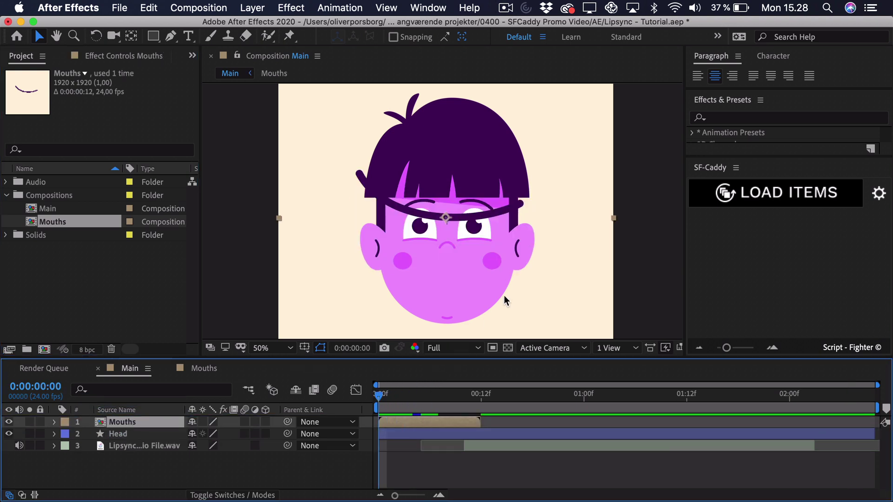
left_click_drag(470, 218, 472, 278)
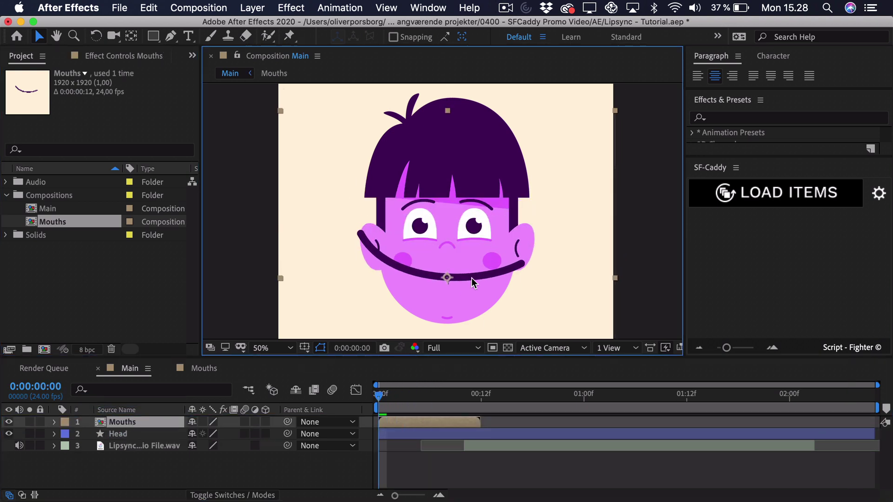
left_click(124, 423)
key("s")
left_click_drag(205, 433, 160, 436)
left_click_drag(467, 291, 466, 300)
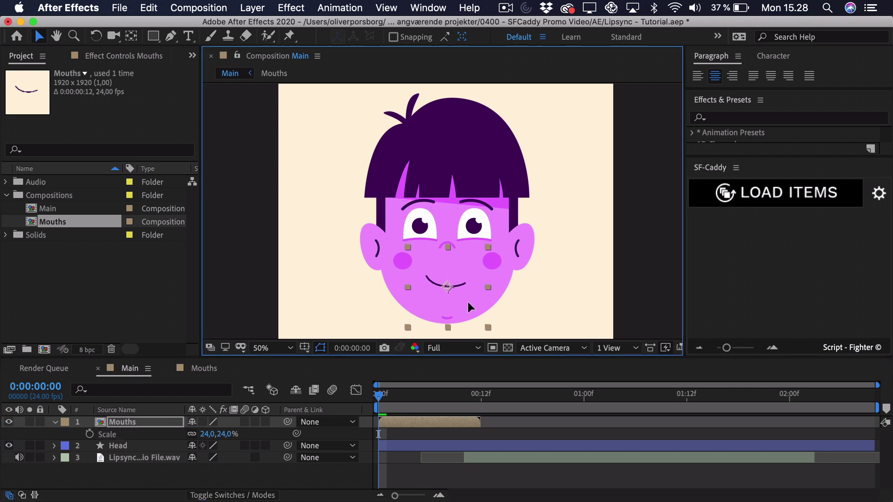
Step: Fine-tune the Mouths layer's vertical position on the face, comparing the smile at frame 0 with the open-mouth frames
left_click(379, 397)
key("Page_Down")
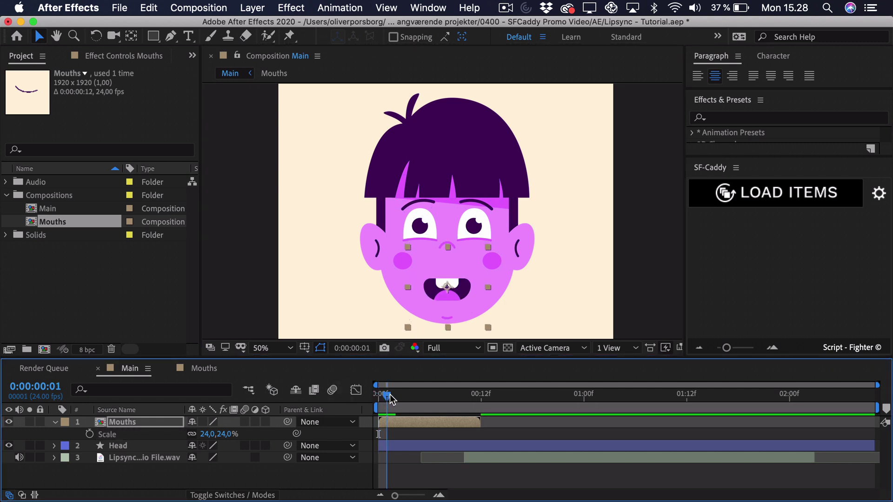
left_click_drag(465, 302, 465, 296)
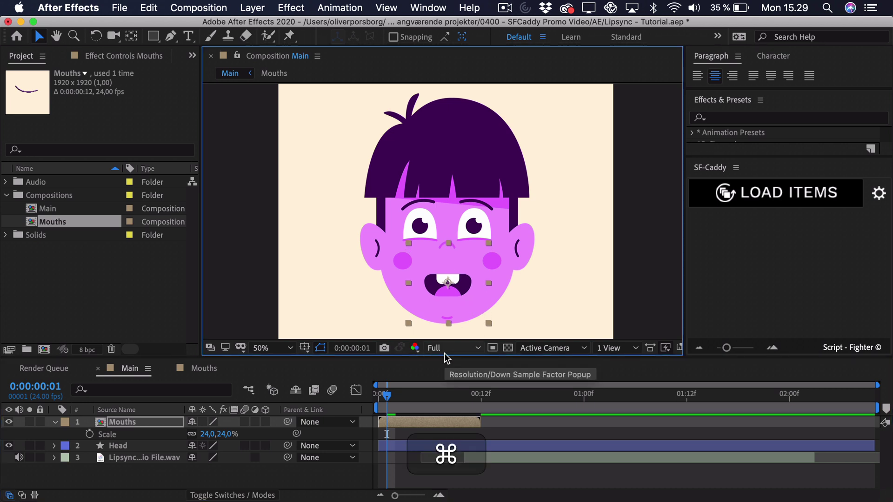
key("cmd+Right")
key("cmd+Right")
key("cmd+Left")
key("cmd+Left")
key("cmd+Left")
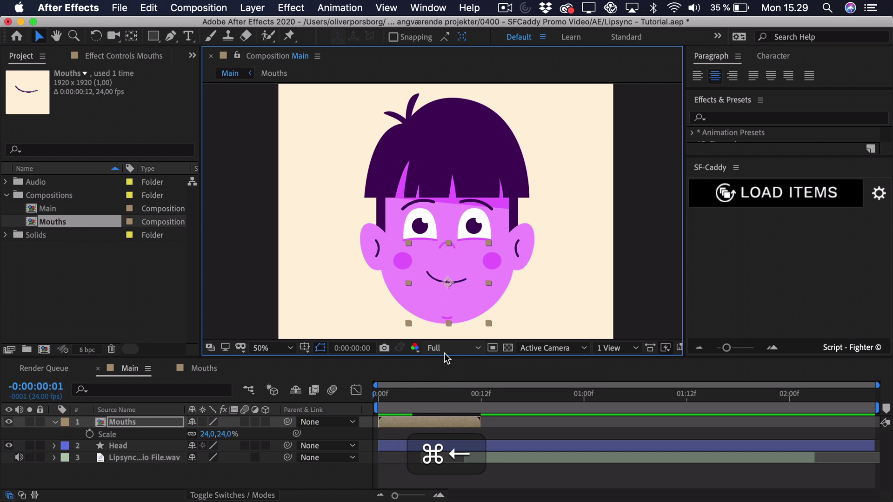
key("super+Right")
key("super+Down")
key("super+Down")
Step: Examine the remaining mouth shapes on the face frame by frame, ending on frame 9 with the Mouths layer selected
key("super+Right")
key("super+Right")
key("super+Right")
key("super+Right")
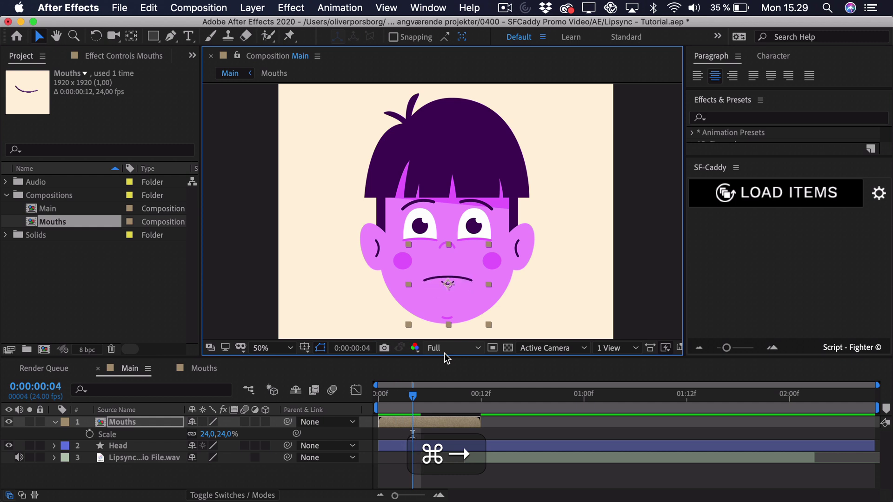
key("super+Right")
key("super+Right")
key("super+Right")
key("super+Right")
key("super+Right")
key("super+Right")
key("super+Right")
key("super+Left")
key("super+Left")
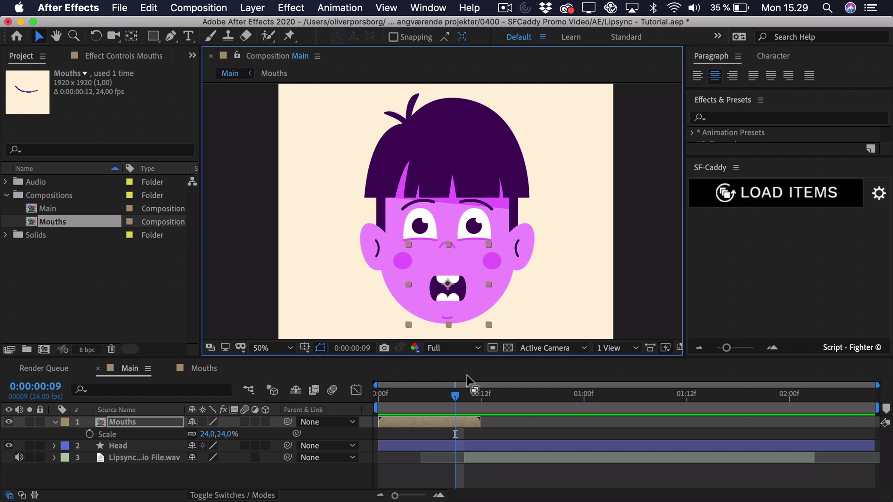
left_click_drag(467, 380, 136, 422)
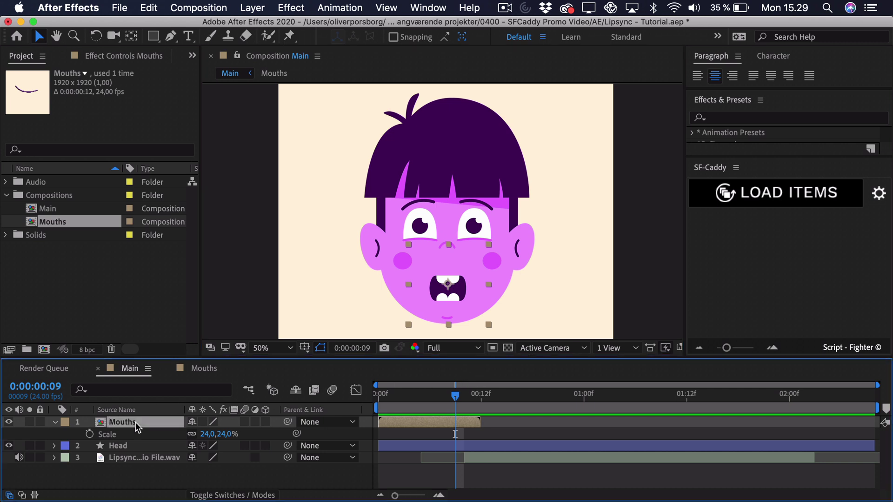
Step: Load the Mouths layer's shapes as SF-Caddy thumbnails, enlarge the panel until all twelve fit, and compare them with the Mouths composition
left_click(760, 192)
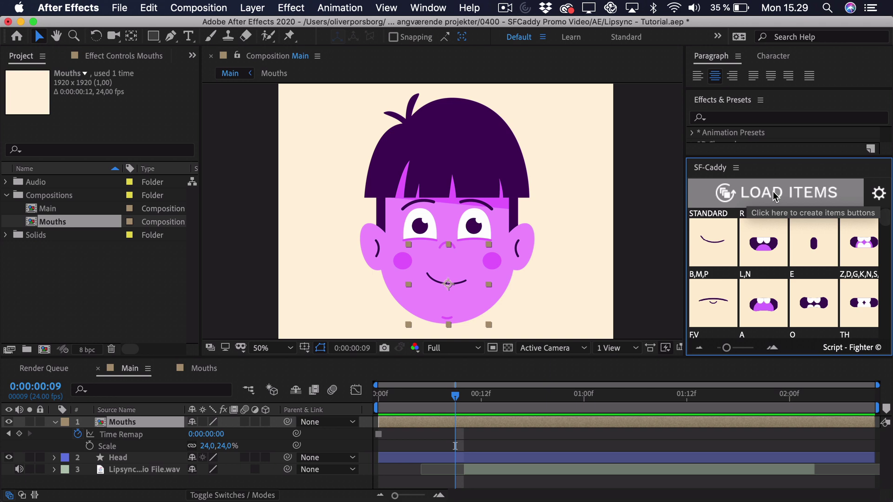
left_click_drag(741, 159, 727, 92)
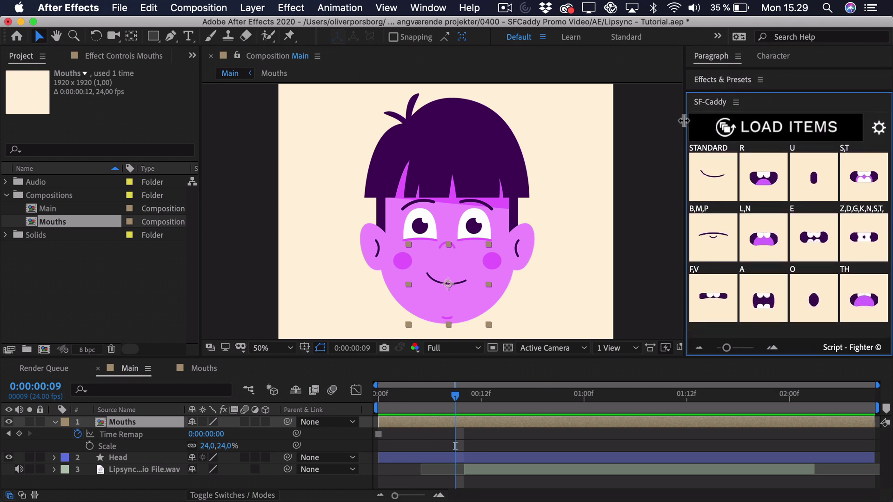
left_click_drag(685, 122, 675, 122)
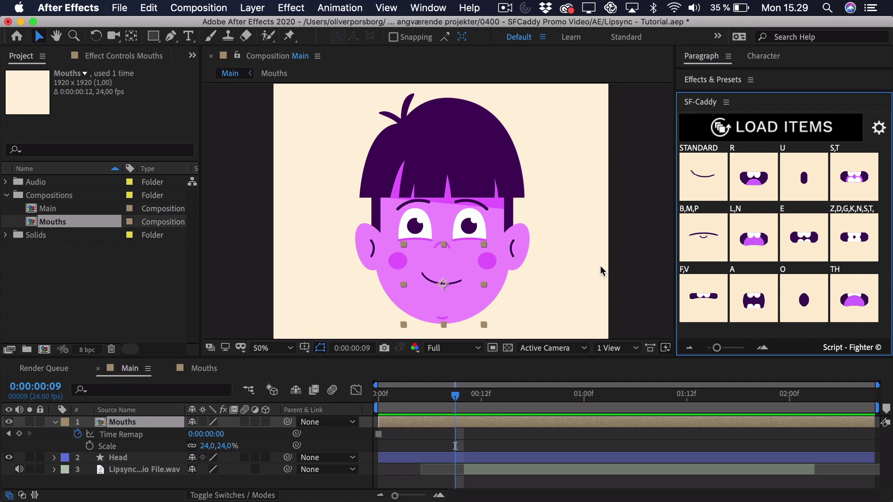
left_click(218, 369)
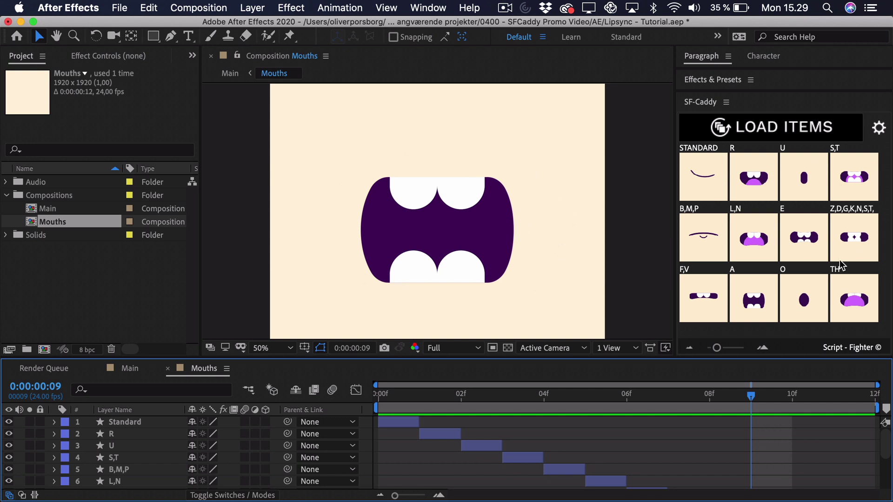
left_click(145, 370)
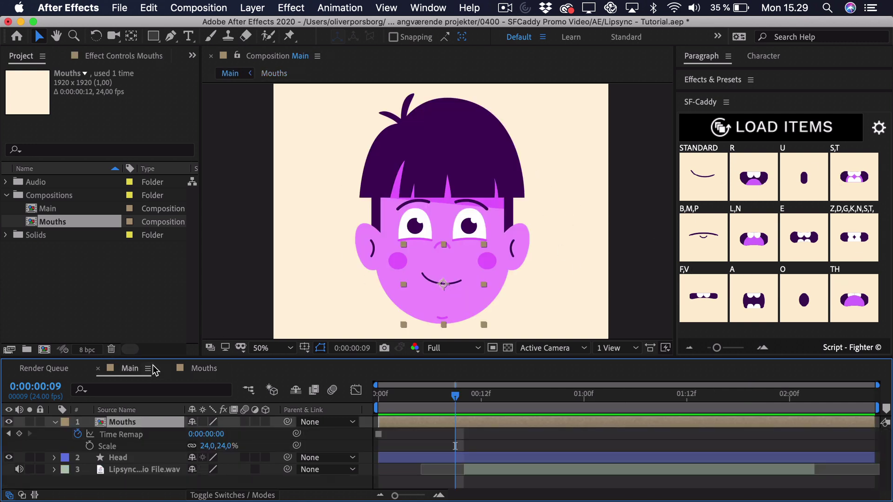
Step: Try keying the B,M,P mouth at frame 4 and the A mouth at frame 8 on the Mouths layer, and undo both
left_click(424, 439)
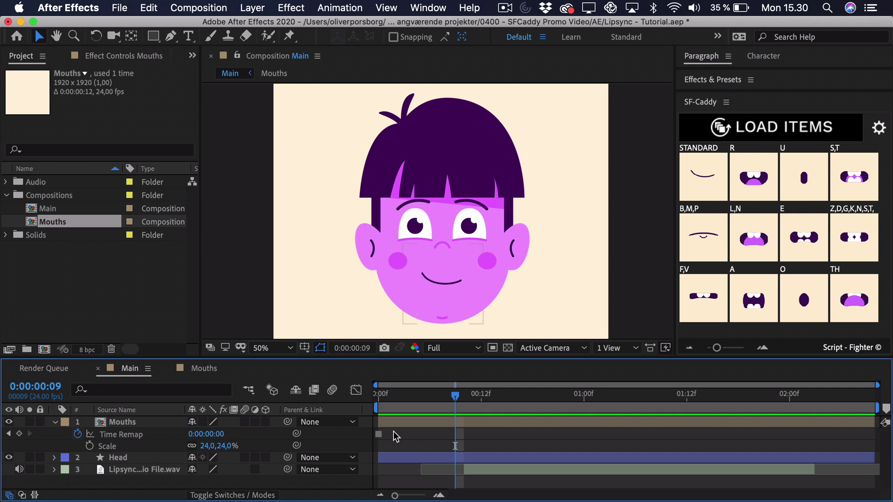
left_click(377, 434)
mouse_move(401, 401)
left_mouse_down()
mouse_move(375, 401)
mouse_move(429, 400)
mouse_move(404, 401)
mouse_move(413, 401)
left_mouse_up()
left_click(714, 235)
left_click_drag(422, 408, 447, 405)
left_click(765, 292)
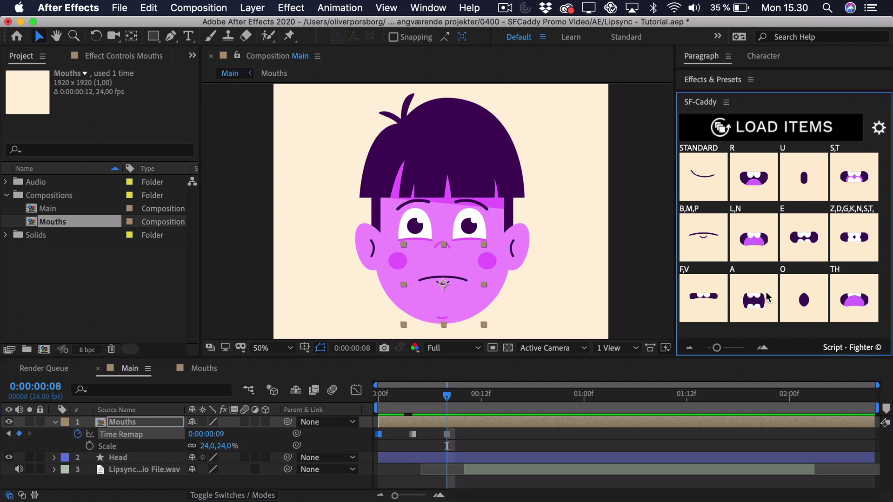
key("super+z")
key("super+z")
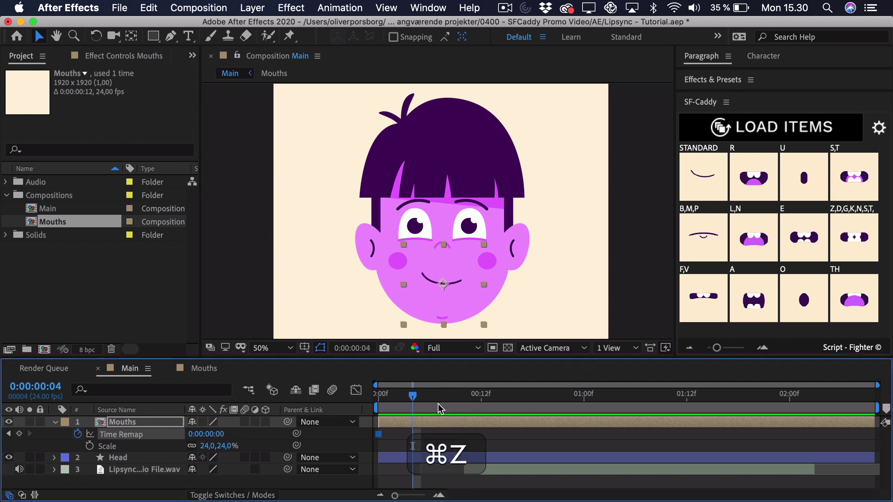
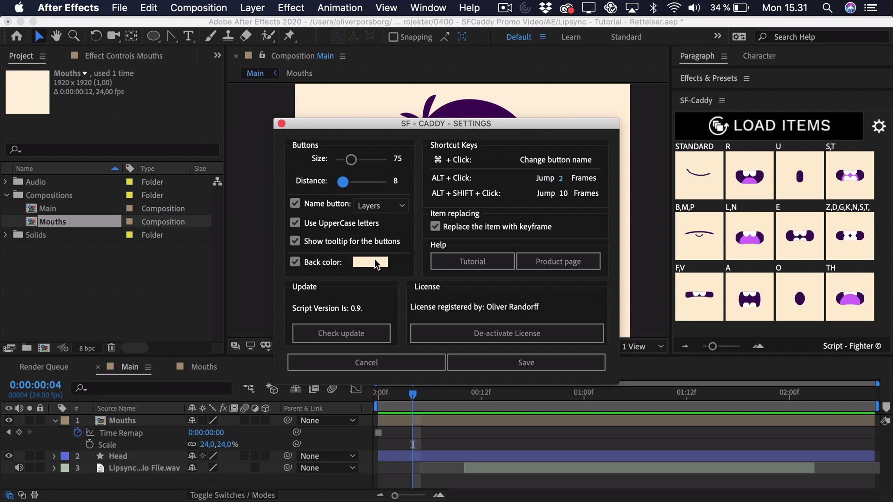
Step: Set the SF-Caddy thumbnails' back color to the pink-purple sampled from the character's face and save the settings
left_click(376, 262)
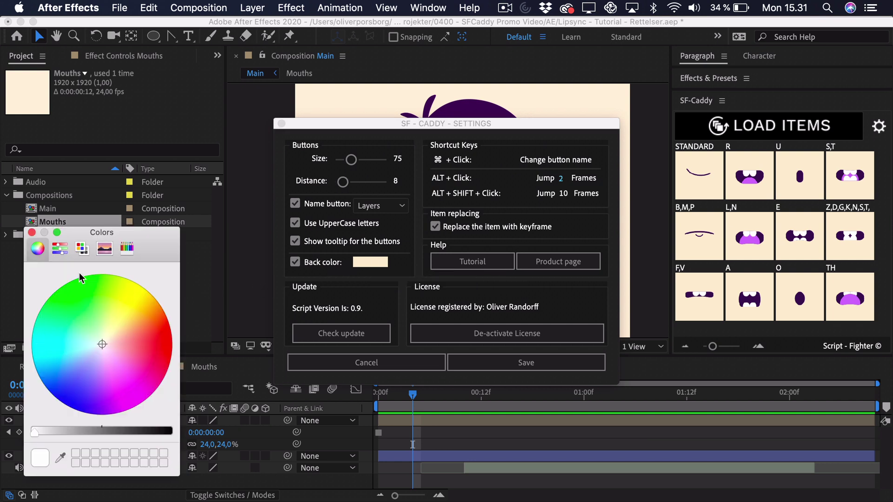
left_click_drag(301, 132, 410, 273)
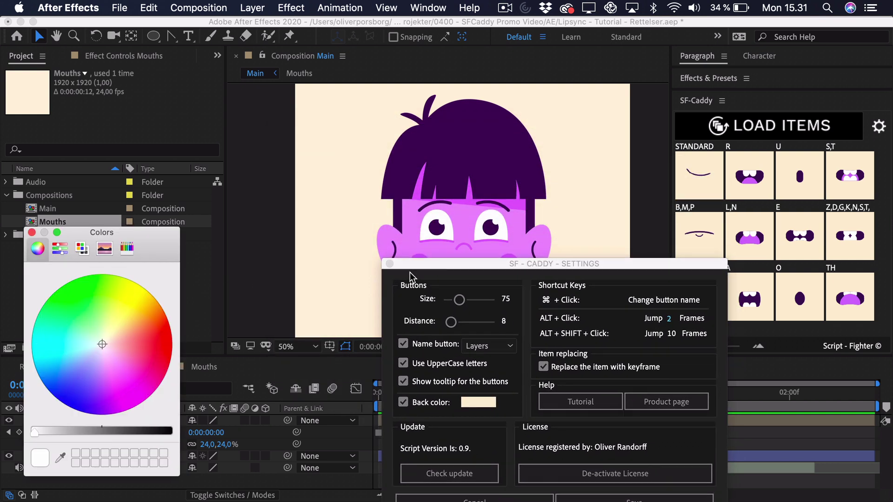
left_click(59, 461)
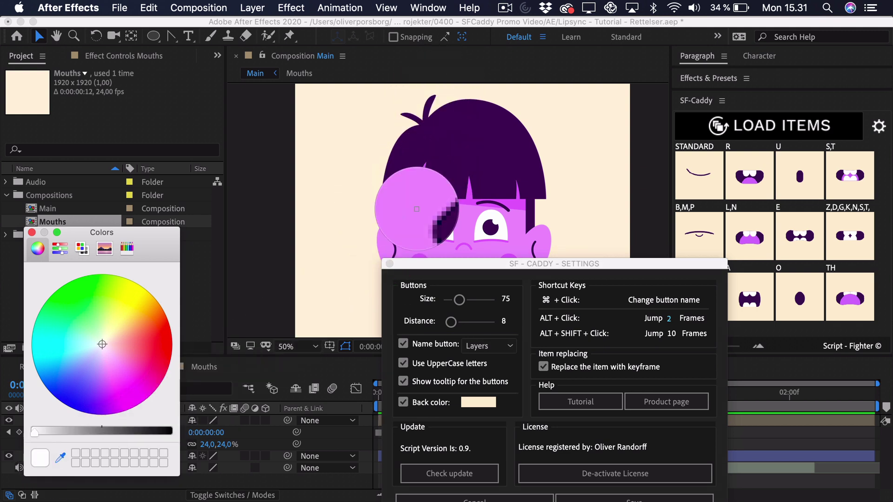
left_click(415, 219)
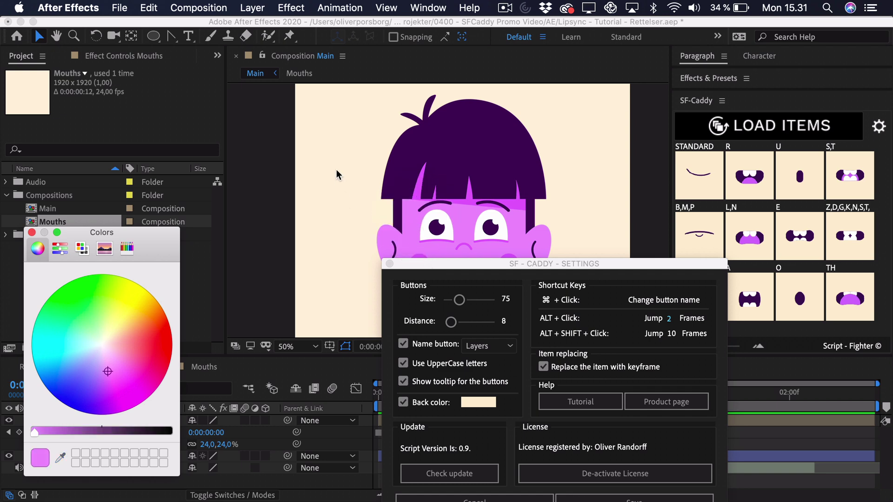
left_click(31, 232)
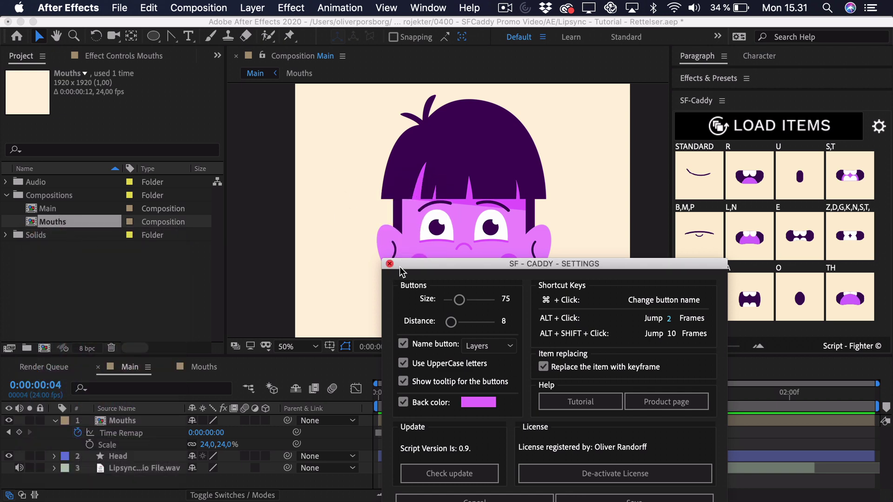
left_click_drag(409, 265, 380, 220)
left_click(540, 459)
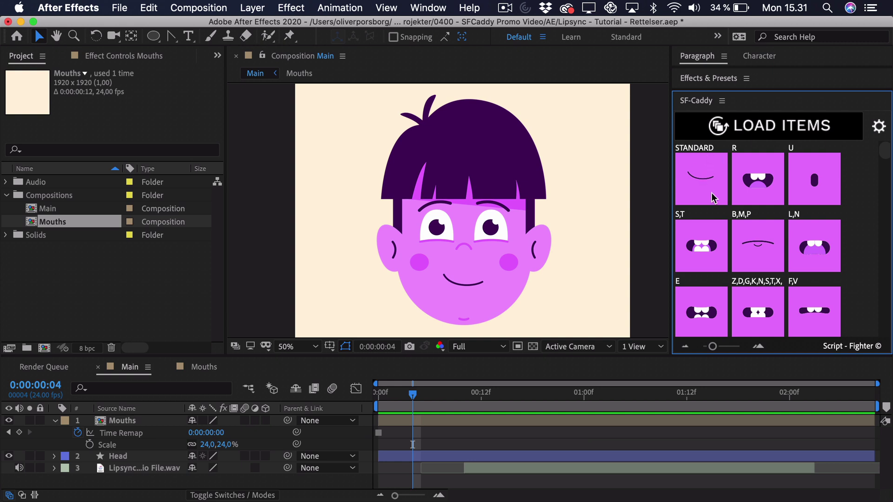
Step: Rename the R mouth thumbnail in SF-Caddy as L
left_click(752, 169, "super")
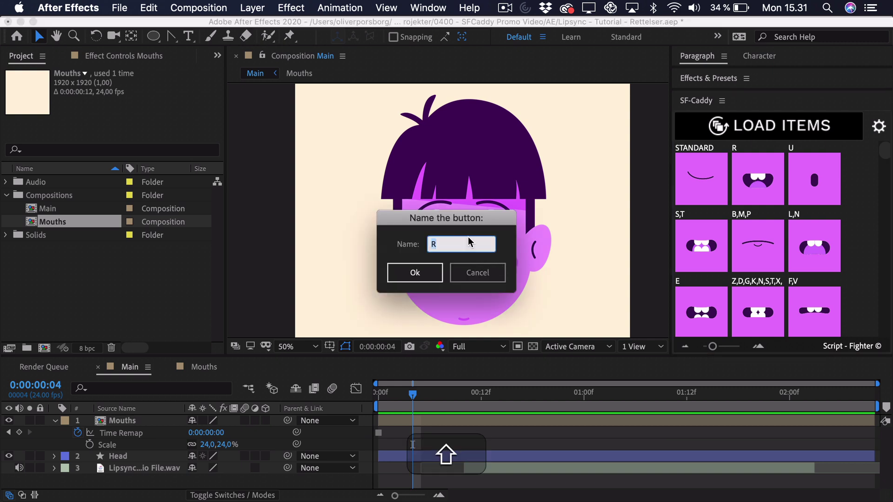
type("L")
key("Return")
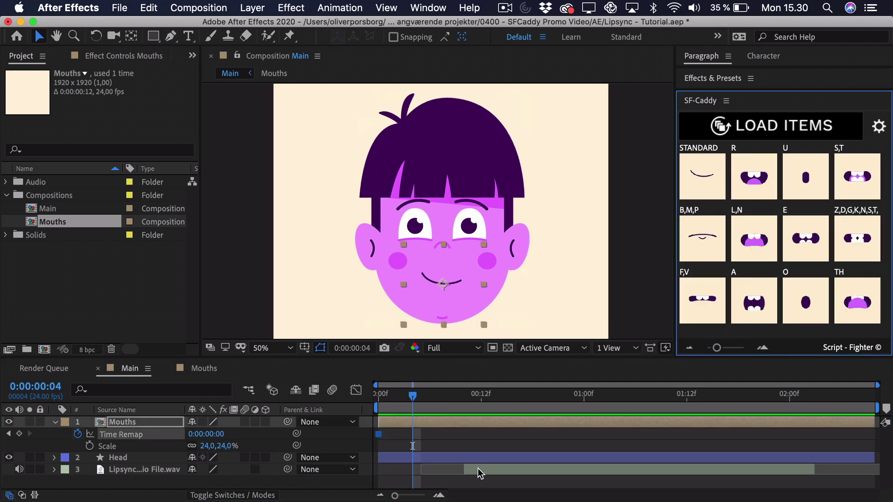
Step: Preview the lip-sync audio layer in the Main composition from frame 6
left_click(478, 468)
left_click_drag(439, 399, 431, 399)
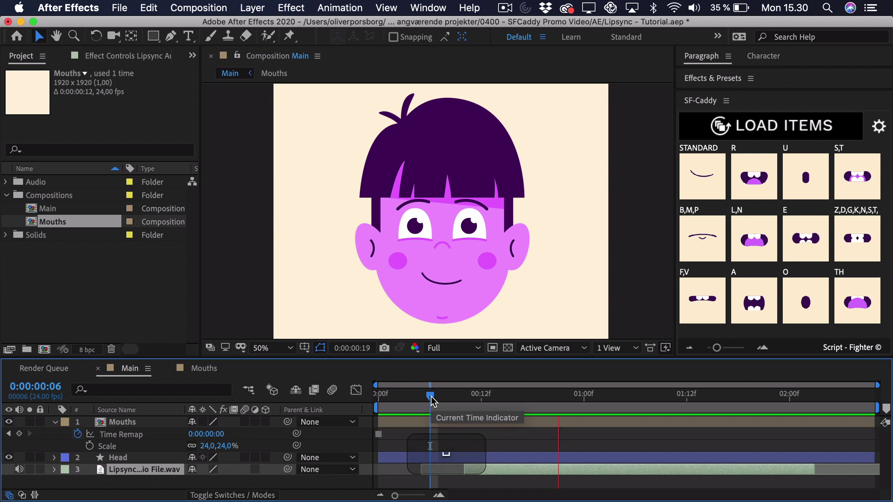
key("space")
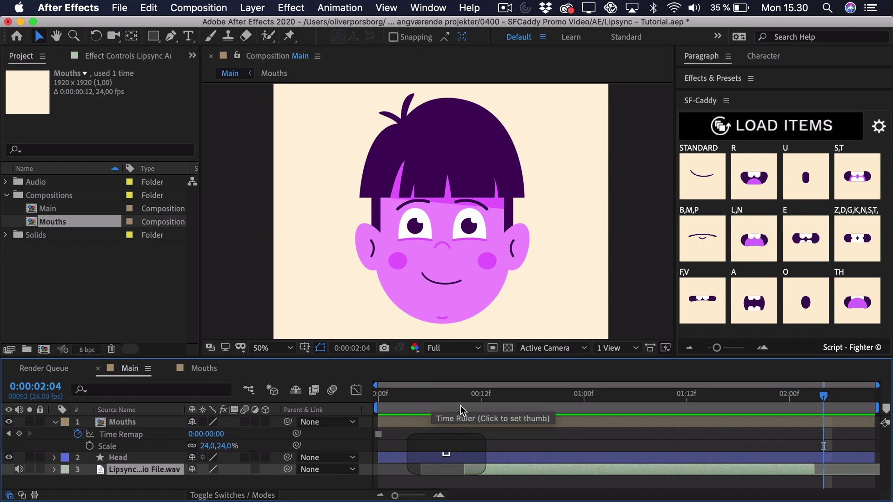
Step: Display the lip-sync audio layer's waveform with the current time at frame 10, where the audio clip starts
left_click(464, 399)
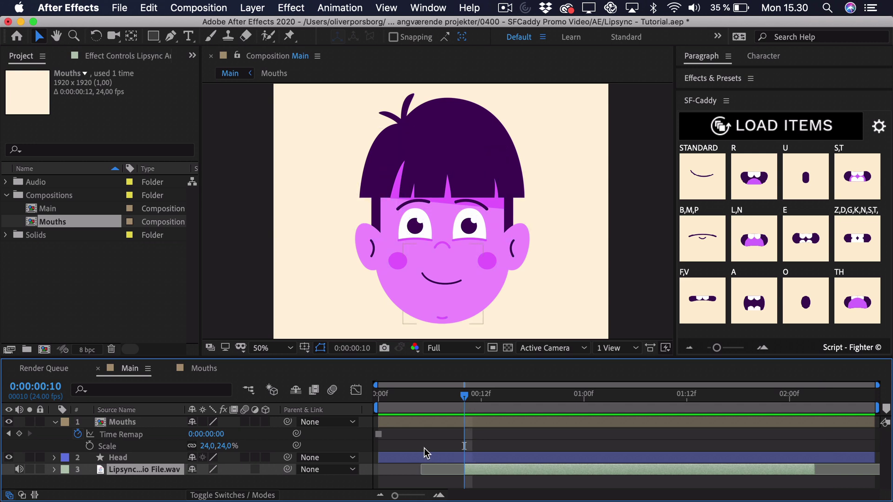
key("l")
key("l")
scroll(424, 447, "down", 4)
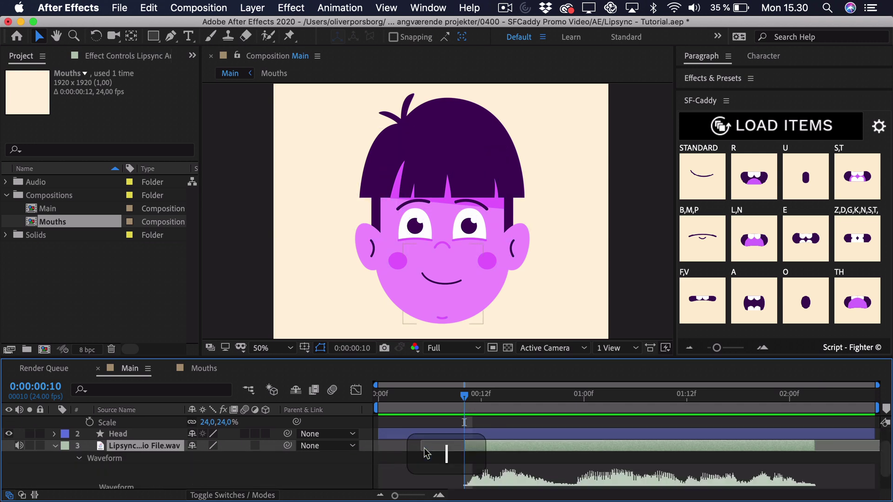
left_click_drag(395, 496, 417, 497)
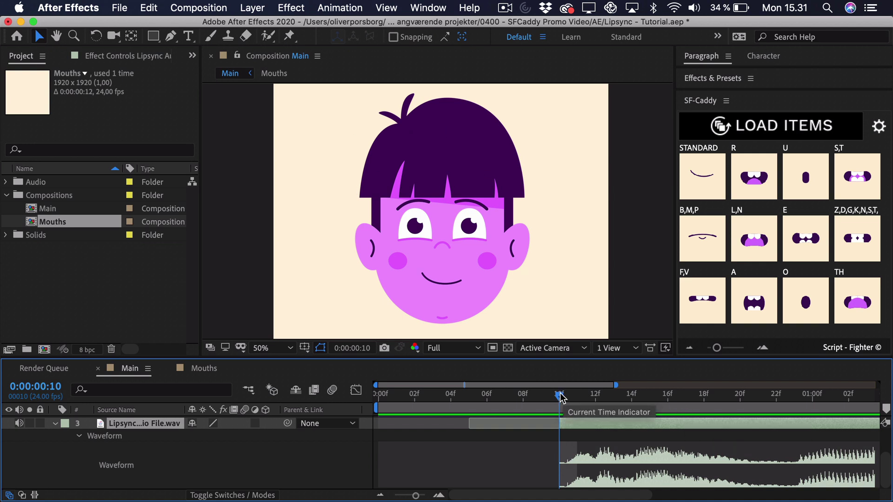
Step: Scrub the audio waveform from frame 10 to frame 17 and look through the rest of it to the clip's end
left_click_drag(563, 398, 688, 399)
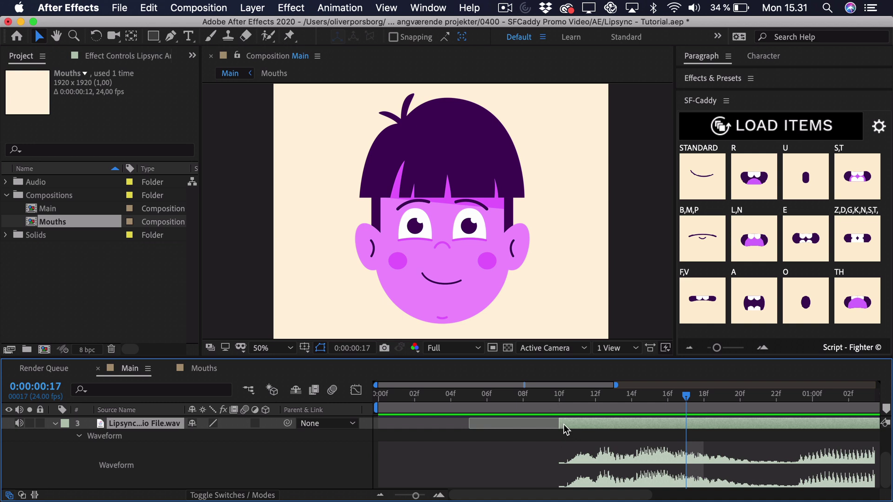
key("End")
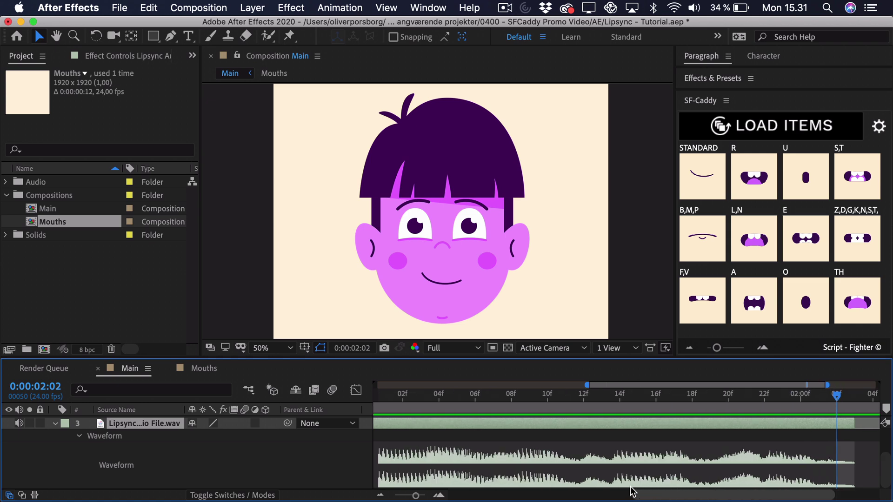
scroll(632, 492, "left", 10)
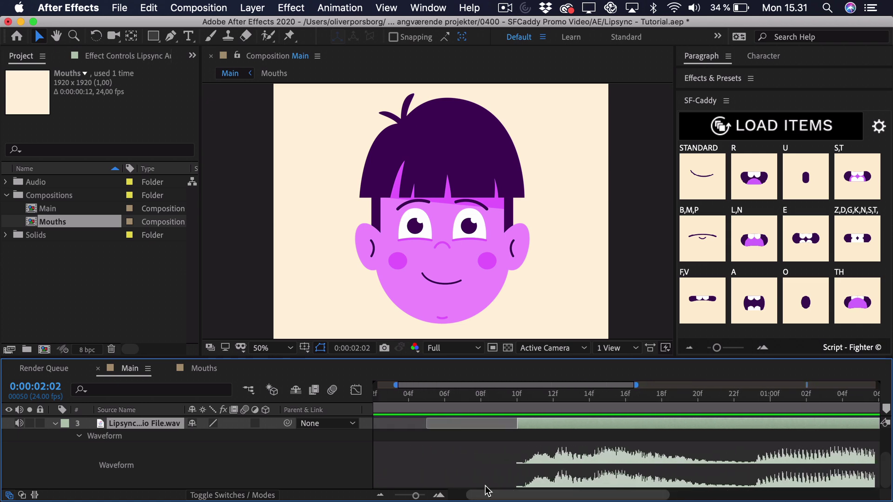
Step: Key the S,T mouth on the Mouths layer at frame 10
left_click(516, 404)
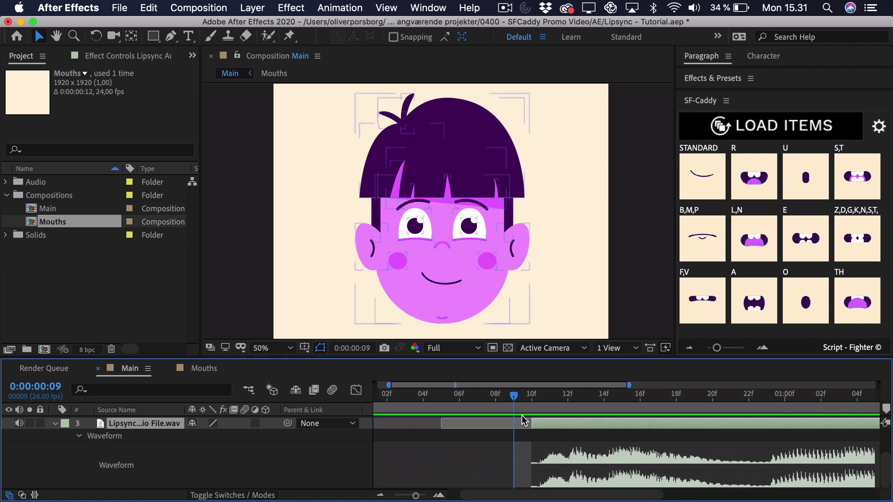
left_click(532, 399)
scroll(534, 411, "up", 3)
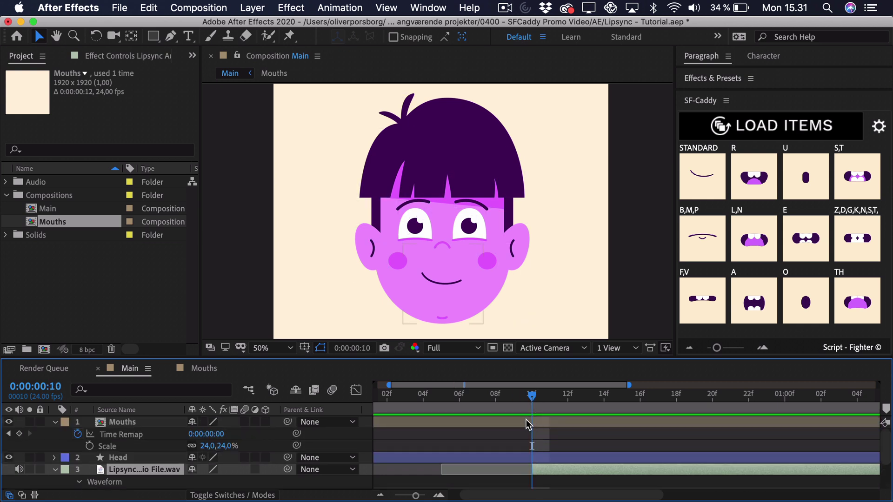
left_click(530, 422)
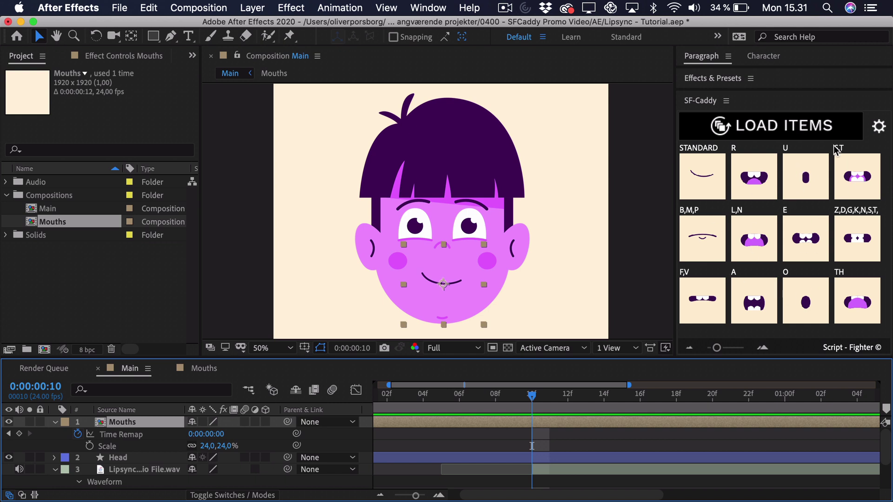
left_click(857, 185)
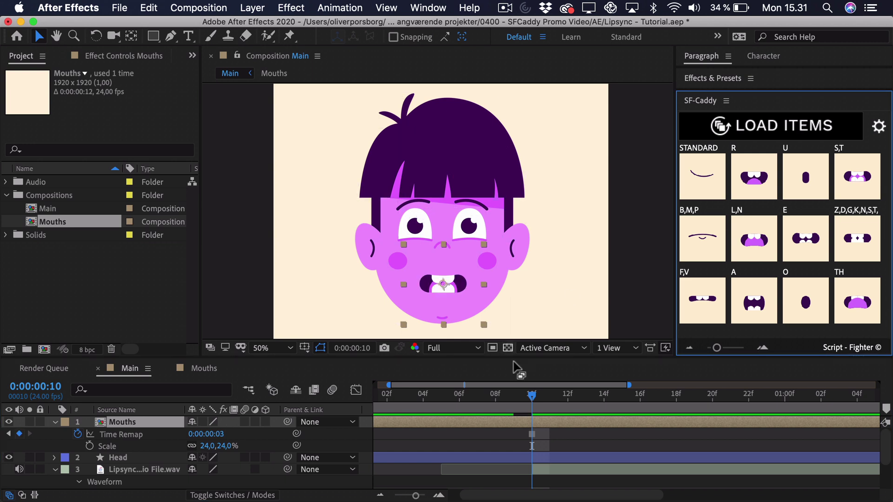
Step: Key the O mouth at frame 12 and the Z,D,G,K,N,S,T mouth at frame 13 on the Mouths layer
left_click_drag(525, 397, 569, 400)
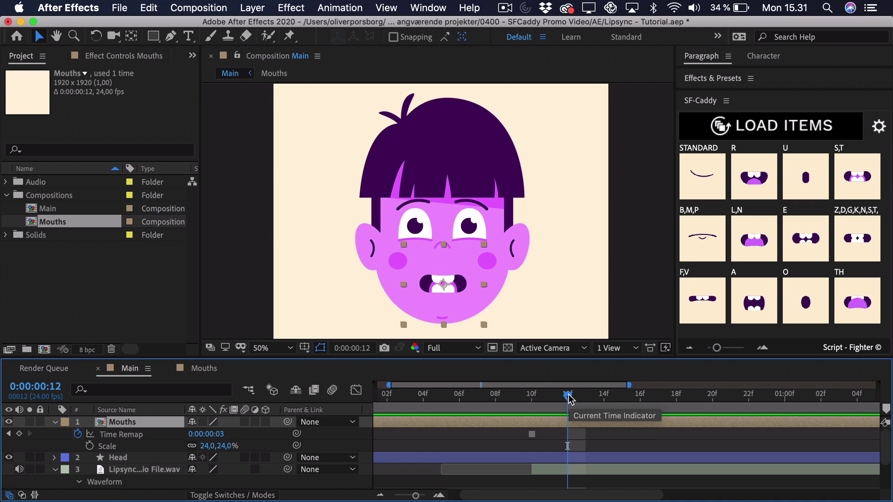
left_click(792, 297)
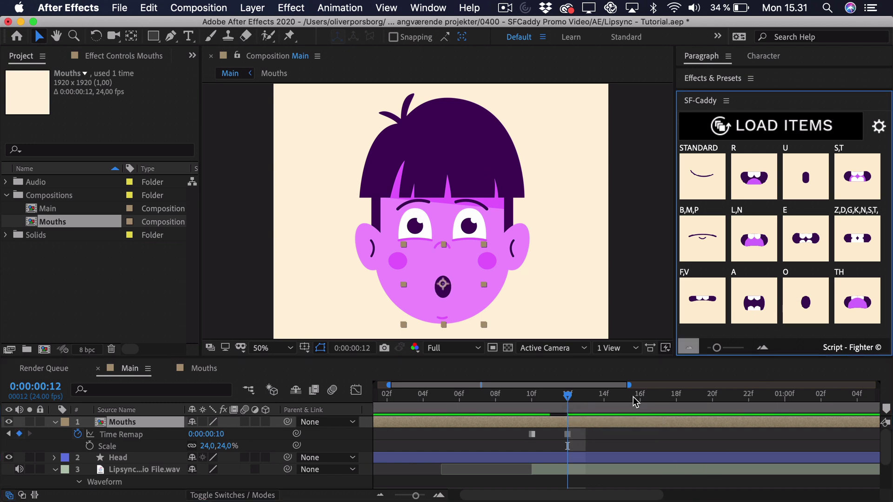
mouse_move(567, 398)
left_click_drag(567, 396, 587, 403)
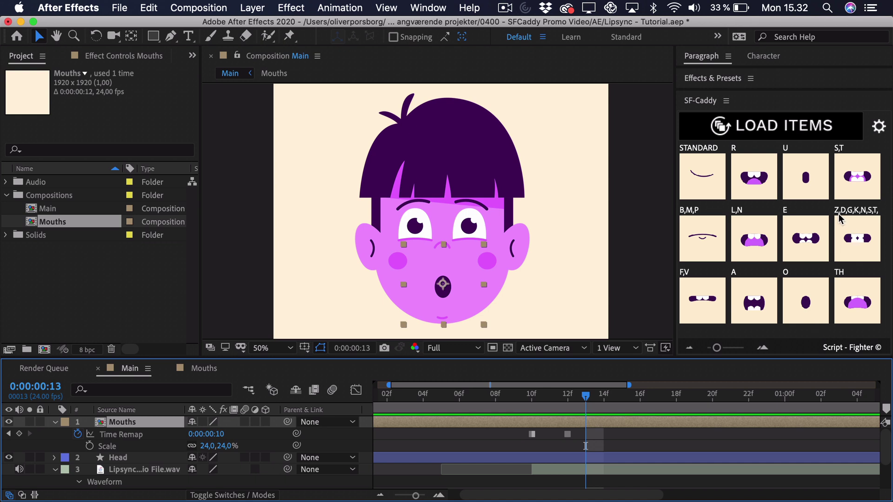
left_click(850, 252)
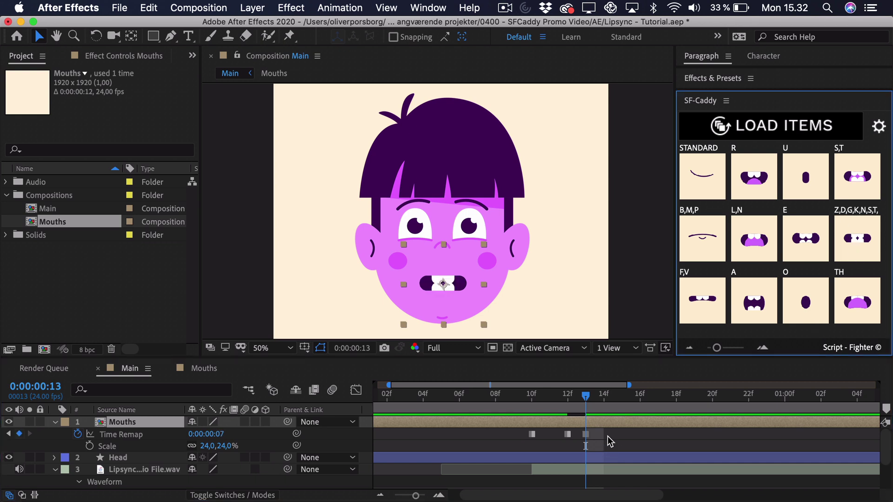
Step: Key the A mouth on the Mouths layer at frame 14 and return the current time to frame 10
left_click_drag(586, 406, 607, 399)
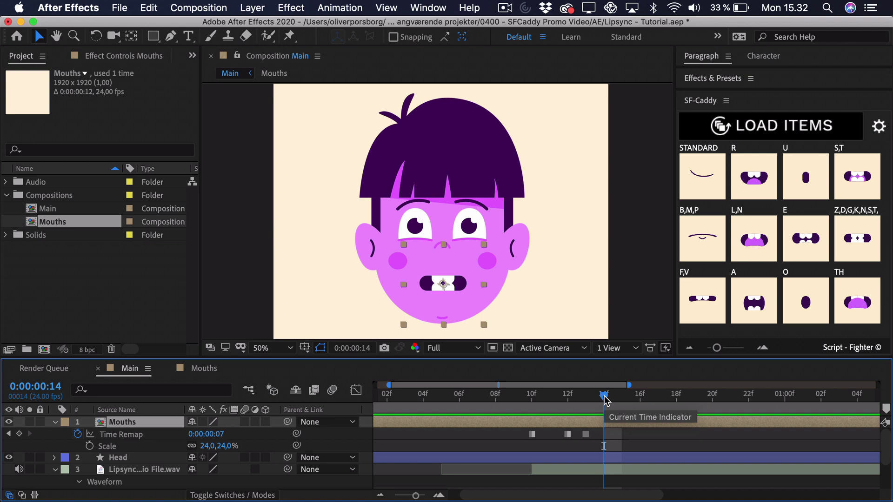
left_click(753, 303)
left_click(524, 404)
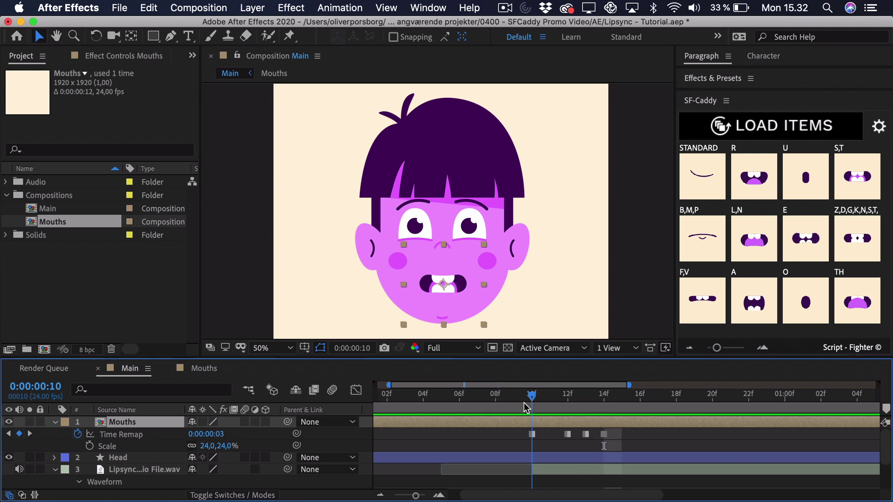
Step: Play the lip-sync from frame 10 and scrub the audio past the last mouth key to frame 17
key("space")
key("space")
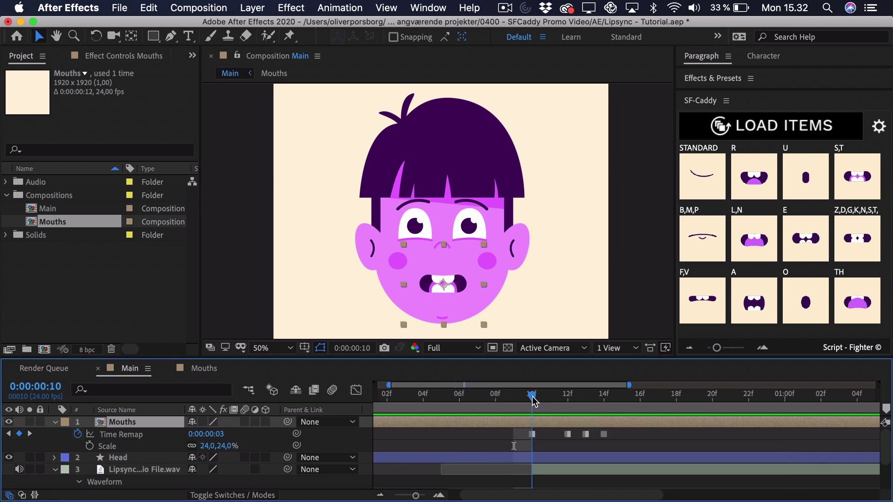
left_click_drag(533, 401, 689, 404)
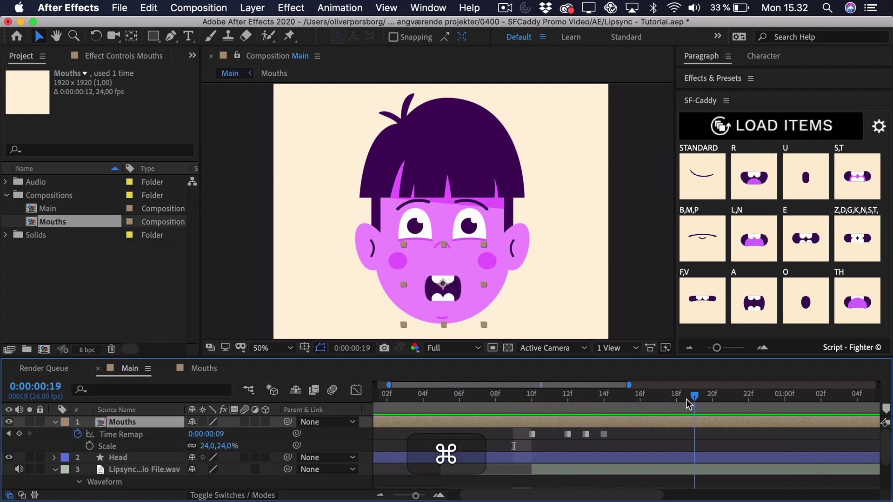
key("super+Left")
key("super+Left")
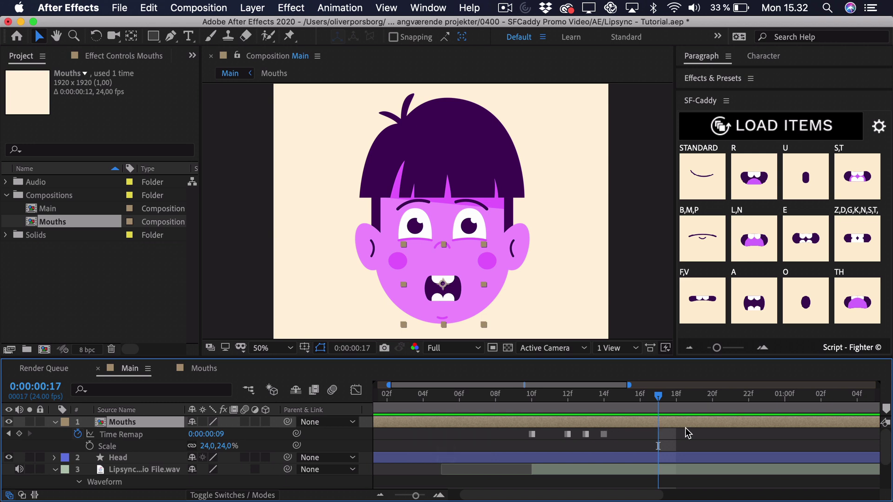
Step: Enlarge the timeline area to show the audio waveform and reposition the character's face in the Main composition view
scroll(640, 442, "right", 5)
scroll(622, 423, "down", 1)
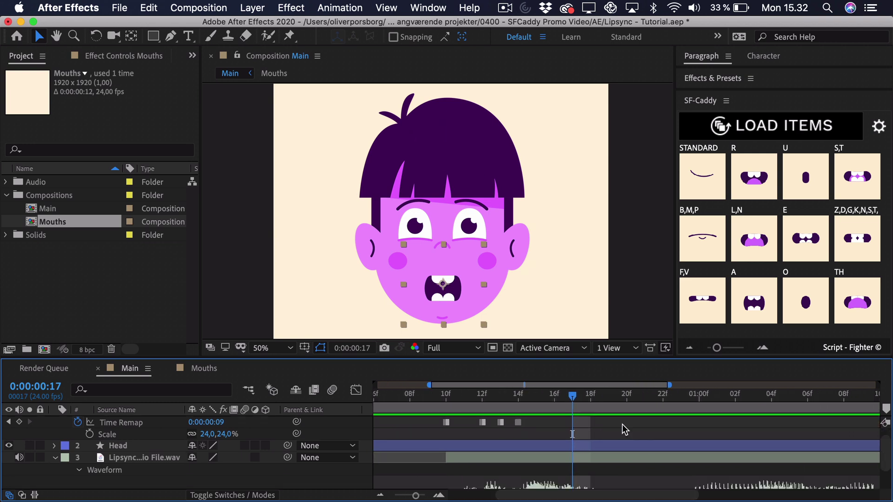
scroll(637, 444, "down", 1)
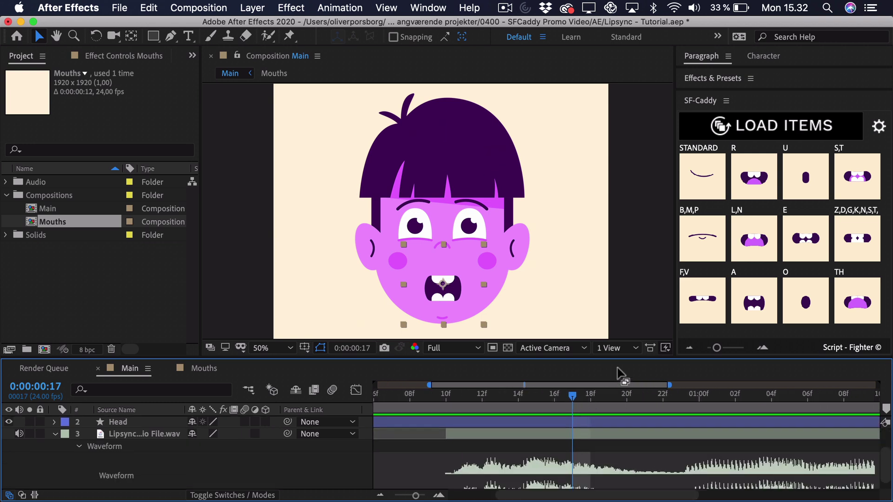
left_click_drag(613, 357, 615, 330)
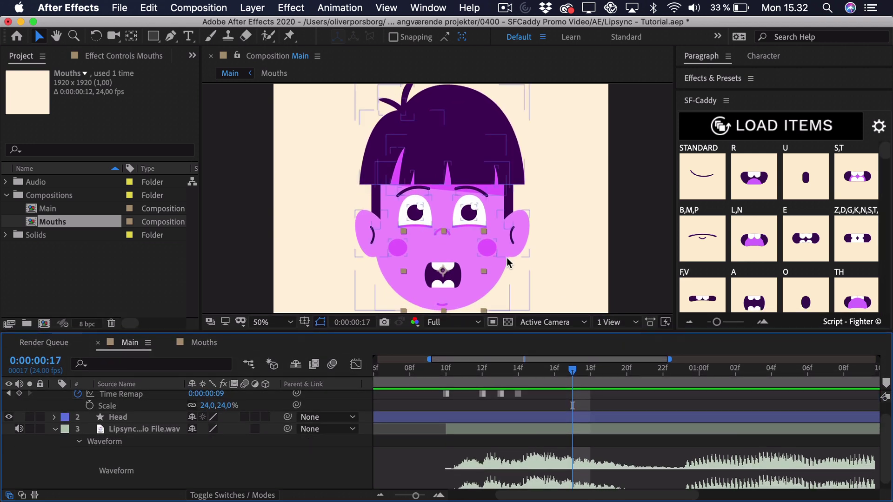
scroll(509, 262, "down", 3)
scroll(510, 263, "left", 1)
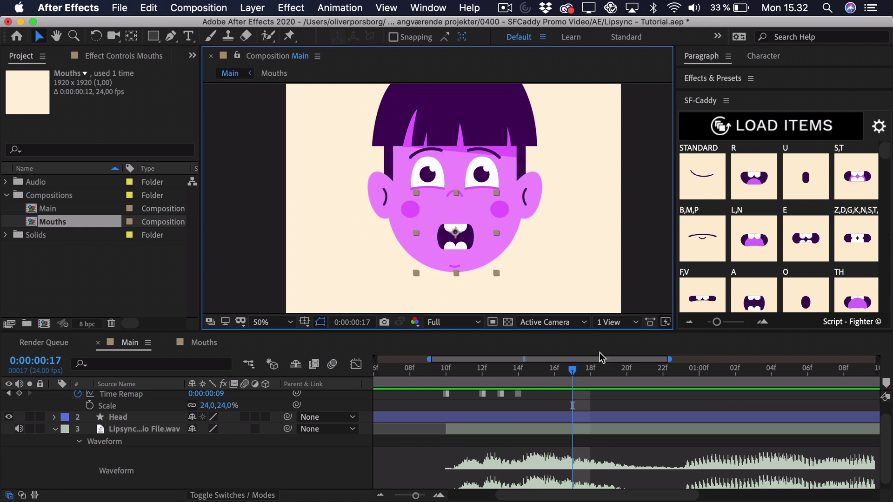
Step: Find where the next word starts in the audio and key the F,V mouth on the Mouths layer at frame 23
left_click_drag(577, 372, 685, 385)
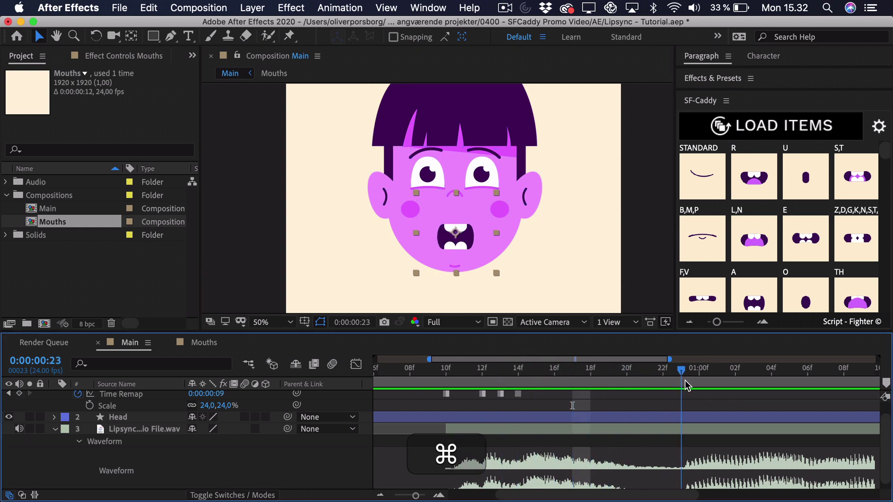
key("space")
left_click(671, 374)
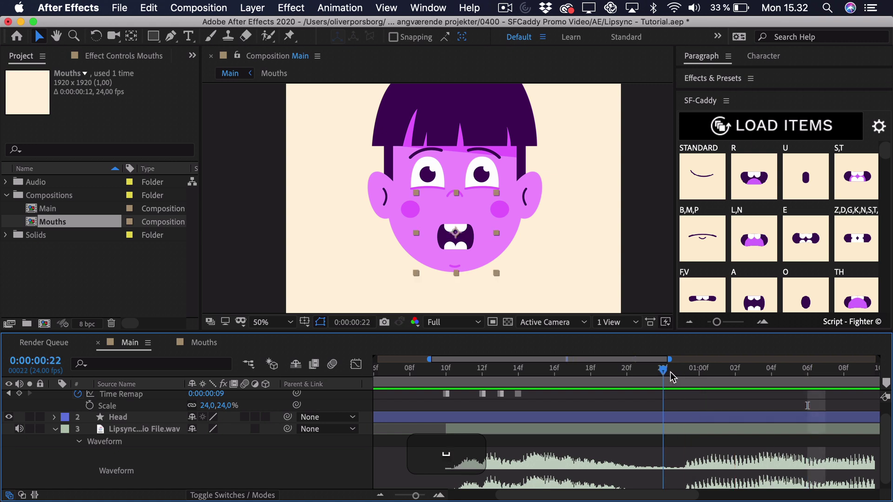
left_click(679, 376)
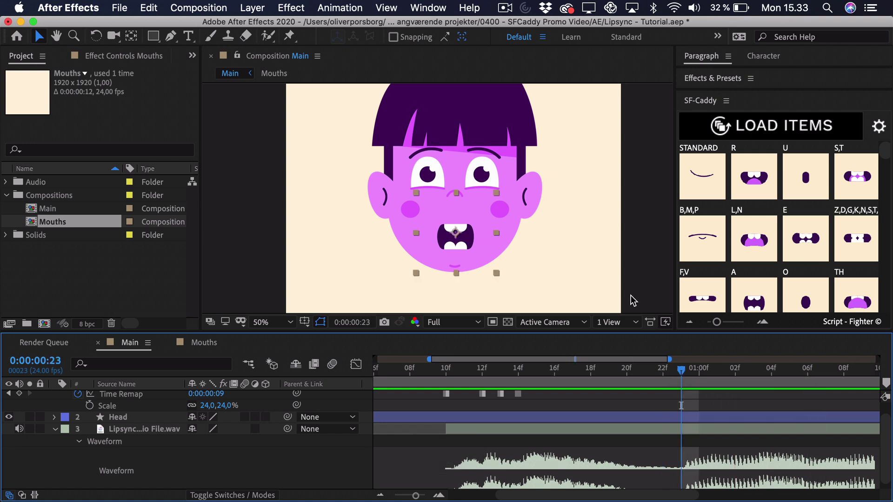
left_click(690, 289)
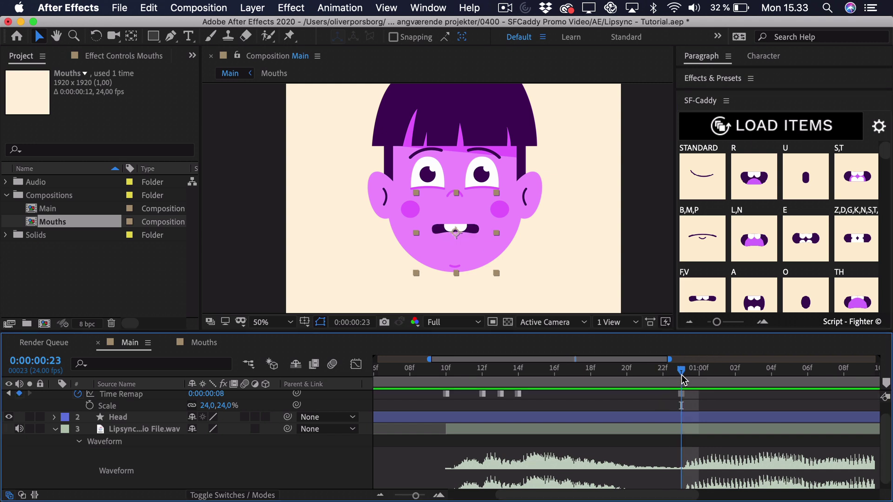
Step: Key the E mouth on the Mouths layer at 0:00:01:00
key("super+Right")
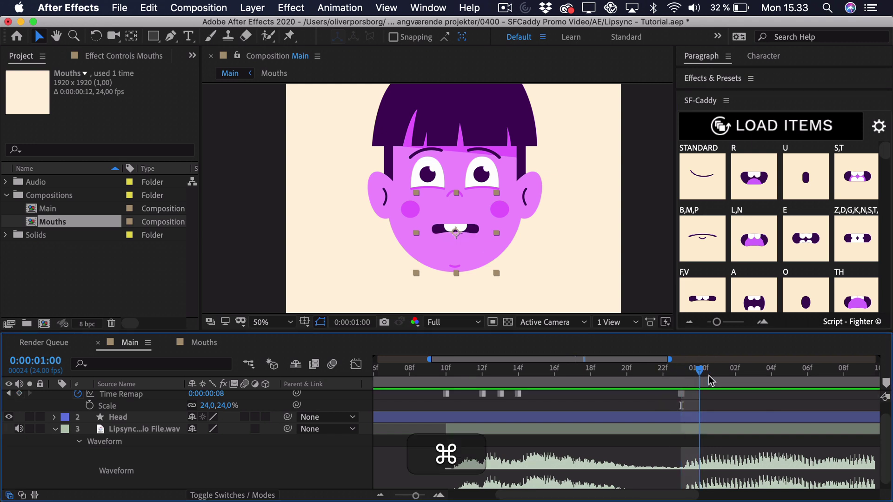
key("super+Left")
left_click(805, 238)
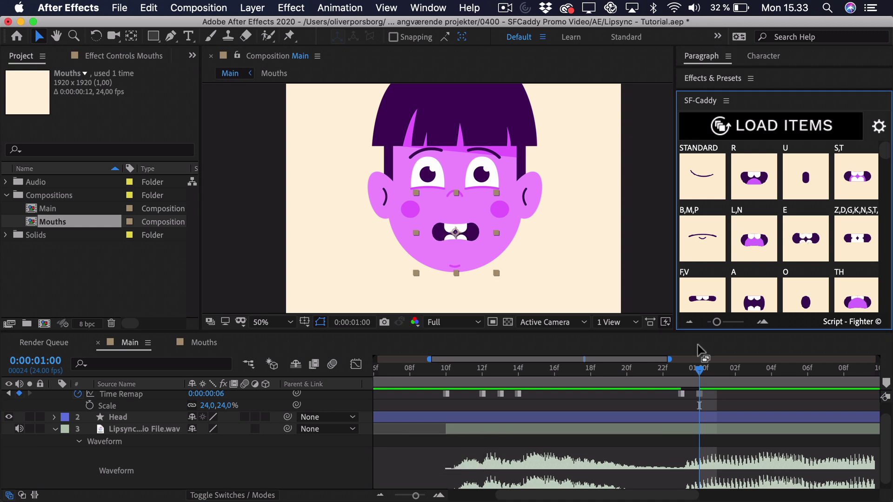
Step: Key the L,N mouth on the Mouths layer at 0:00:01:03
key("super+Right")
key("super+Right")
key("super+Right")
key("super+Right")
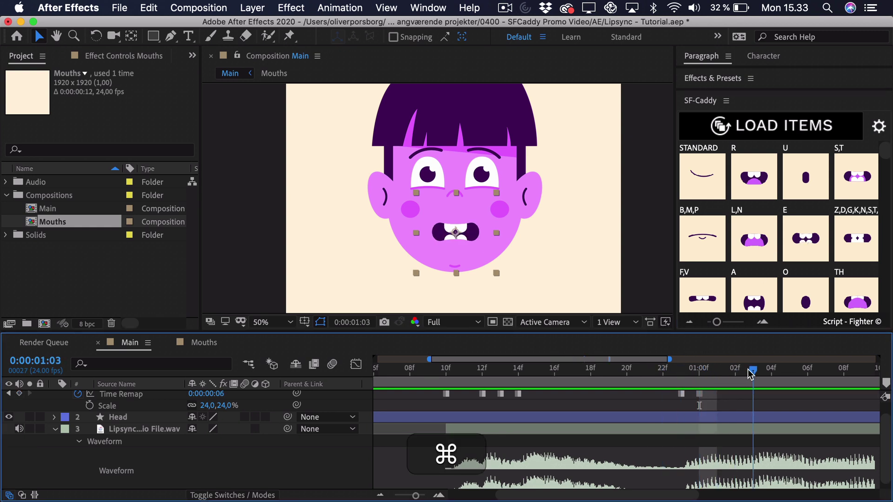
left_click(754, 240)
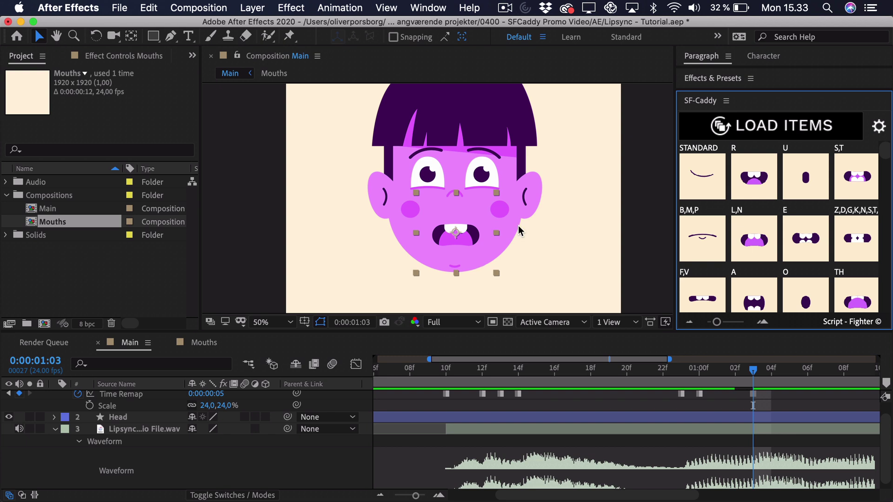
Step: Key the O mouth at 0:00:01:04 and the R mouth at 0:00:01:06 on the Mouths layer
scroll(550, 451, "right", 5)
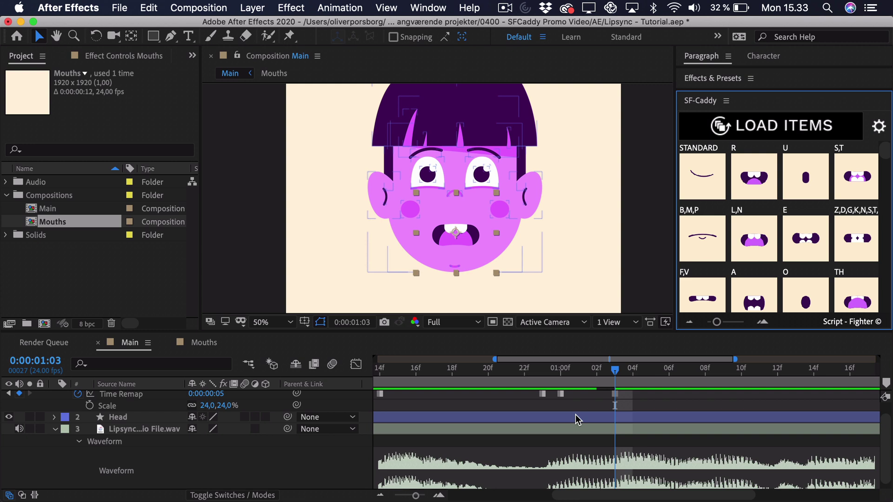
left_click_drag(510, 375, 634, 375)
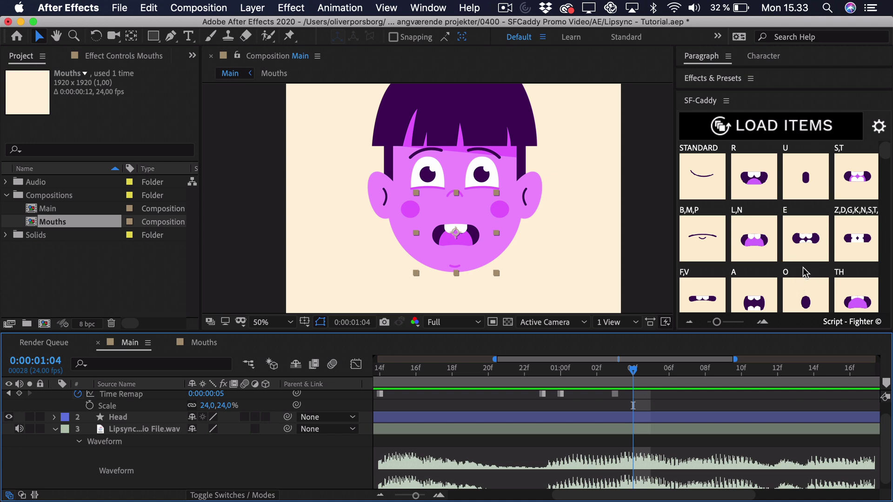
left_click(796, 293)
left_click_drag(608, 376, 677, 376)
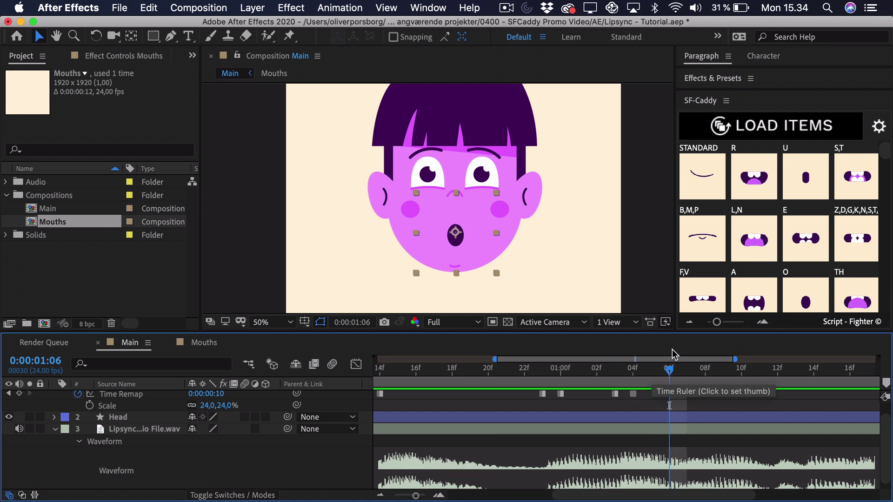
left_click(743, 180)
Step: Key the L,N mouth at 0:00:01:07 and, after previewing from frame 21, the A mouth at 0:00:01:08 on the Mouths layer
left_click_drag(635, 369, 689, 379)
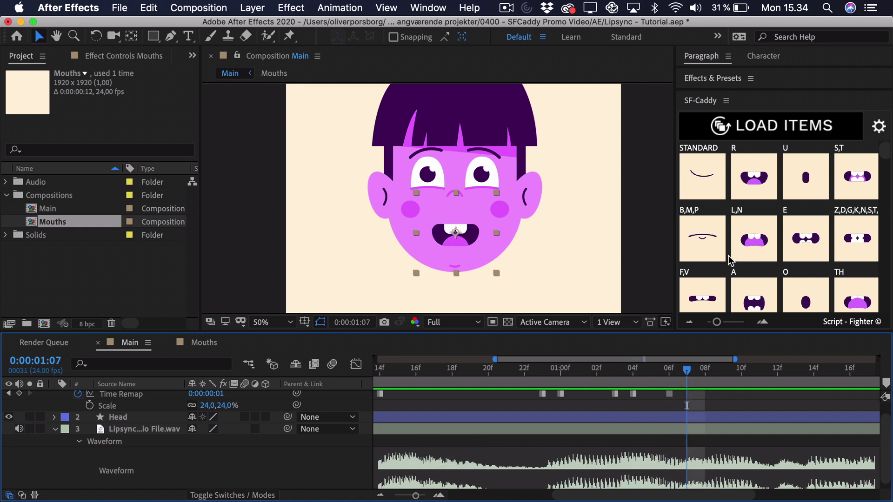
left_click(696, 283)
left_click(503, 382)
key("space")
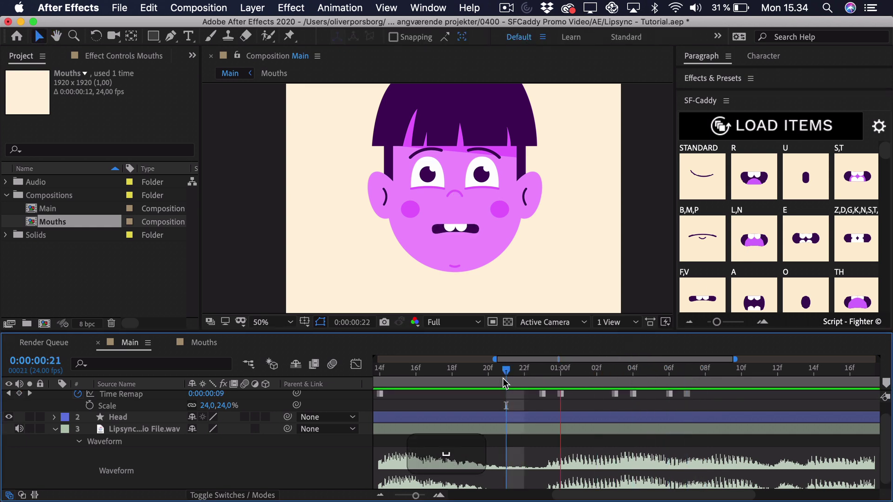
left_click(702, 370)
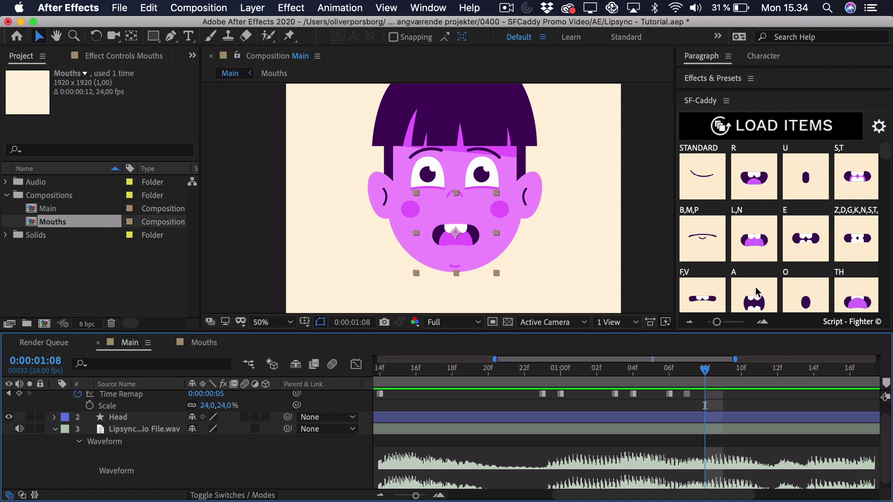
mouse_move(720, 368)
left_mouse_down()
mouse_move(689, 374)
mouse_move(741, 370)
mouse_move(705, 372)
left_mouse_up()
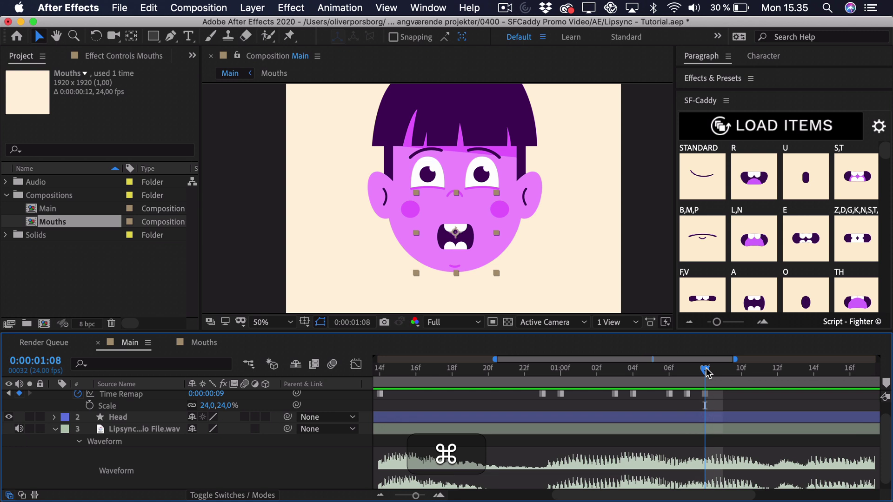
Step: Key the U mouth at 0:00:01:09 and the S,T mouth at 0:00:01:11 on the Mouths layer
left_click(729, 368)
left_click(806, 184)
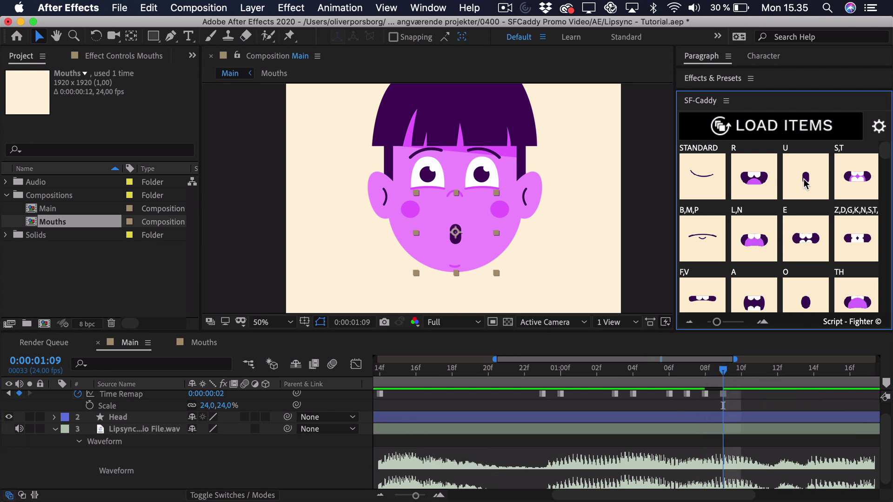
left_click_drag(676, 375, 759, 375)
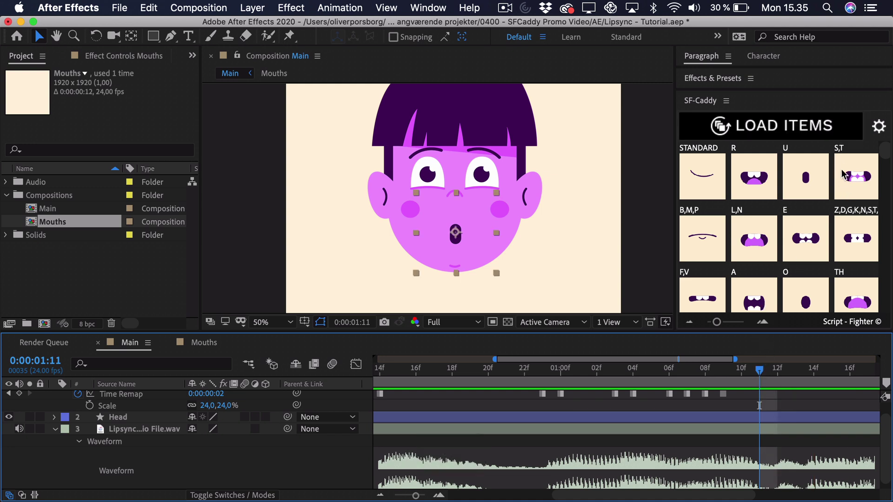
left_click(853, 181)
Step: Scrub the audio around the last key and key the O mouth on the Mouths layer at 0:00:01:12
scroll(553, 395, "right", 5)
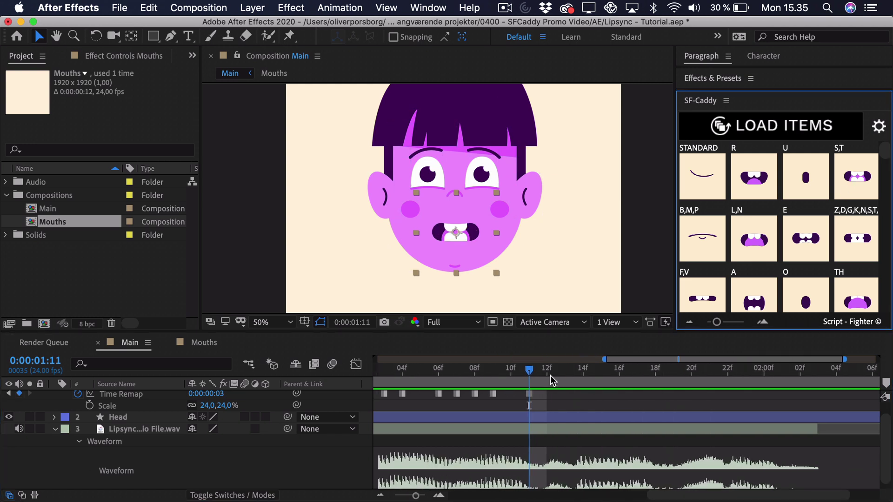
left_click(501, 378)
left_click_drag(502, 377, 558, 379)
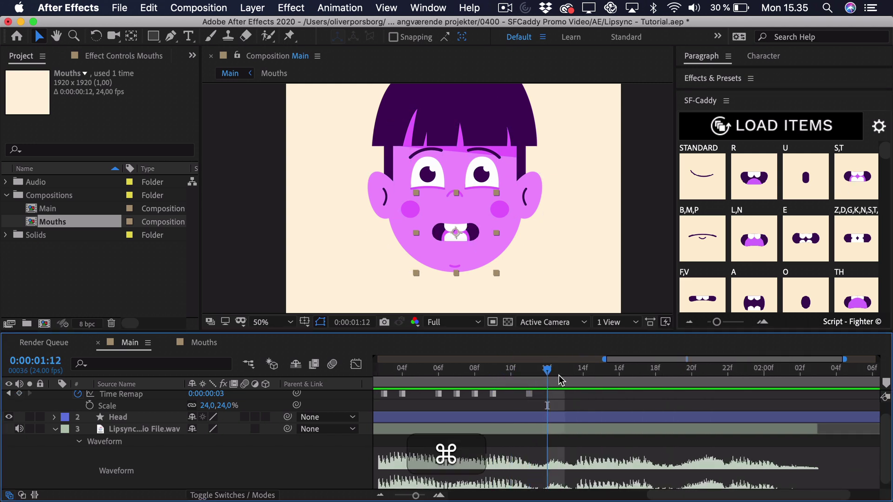
left_click(805, 295)
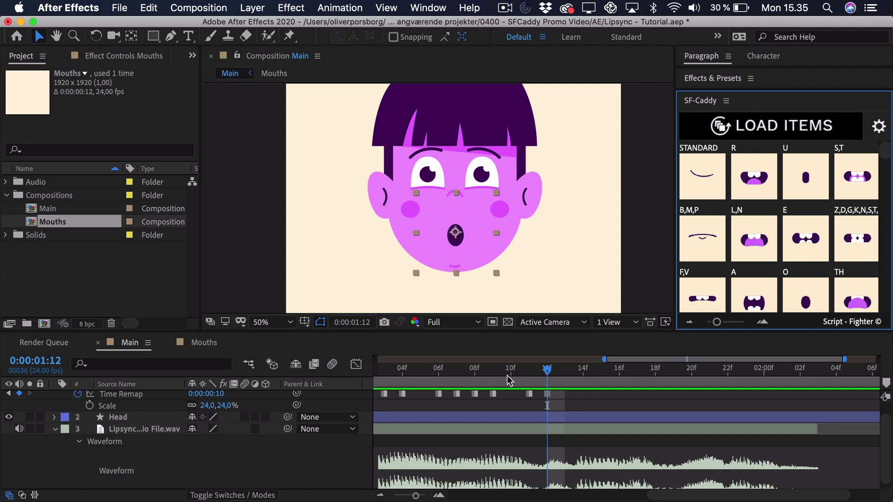
Step: Key the L,N mouth on the Mouths layer at 0:00:01:13
left_click_drag(559, 376, 577, 374)
left_click(564, 372)
left_click(566, 419)
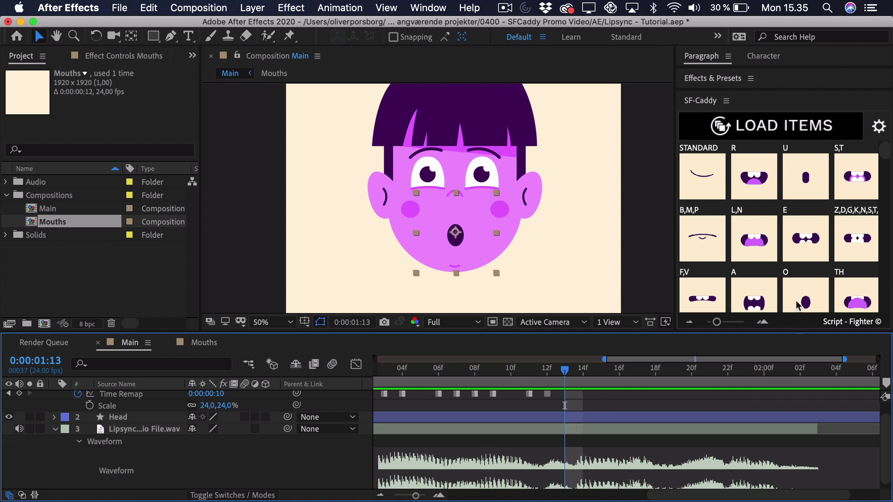
left_click(753, 238)
Step: Key the E mouth at 0:00:01:14 and the B,M,P mouth at 0:00:01:17 on the Mouths layer
left_click_drag(565, 372, 583, 372)
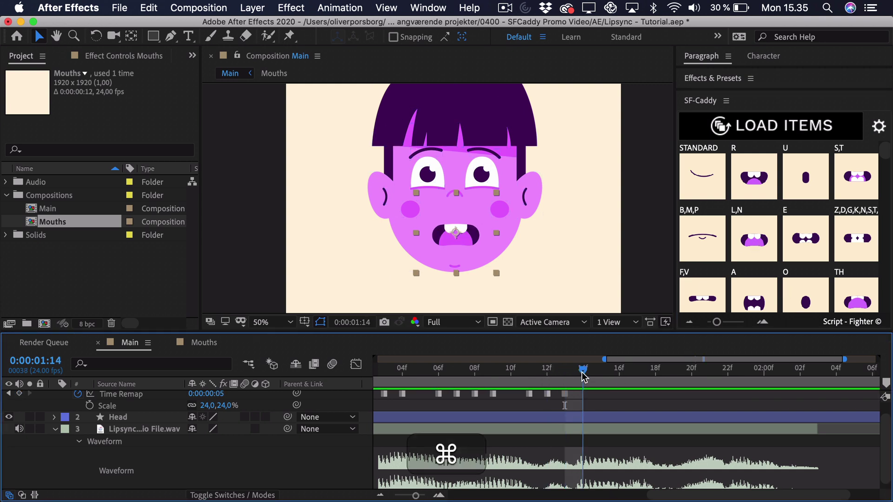
left_click(806, 238)
left_click_drag(553, 375, 631, 372)
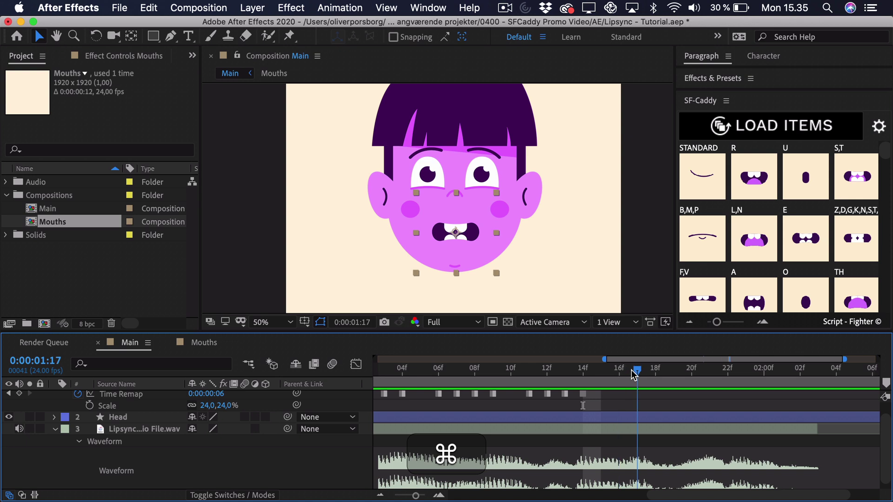
left_click(702, 238)
Step: Key the S,T mouth at 0:00:01:19 and the E mouth at 0:00:01:20 on the Mouths layer
left_click_drag(633, 372, 672, 370)
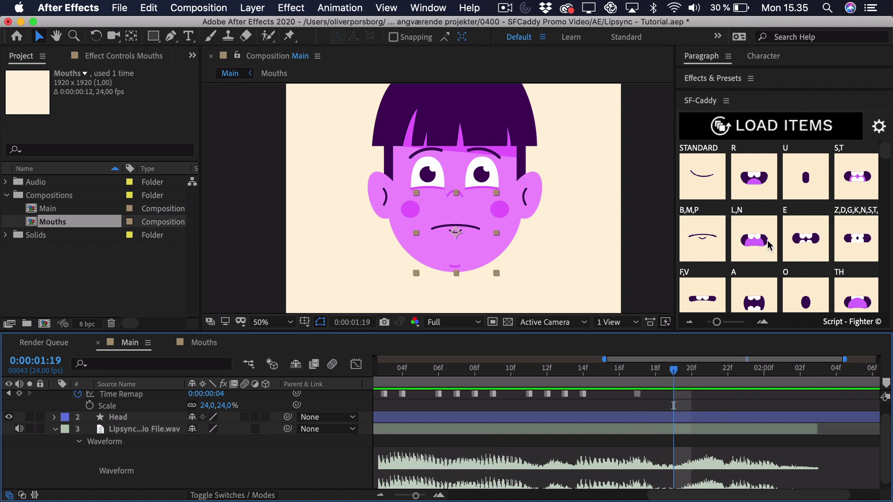
left_click(849, 188)
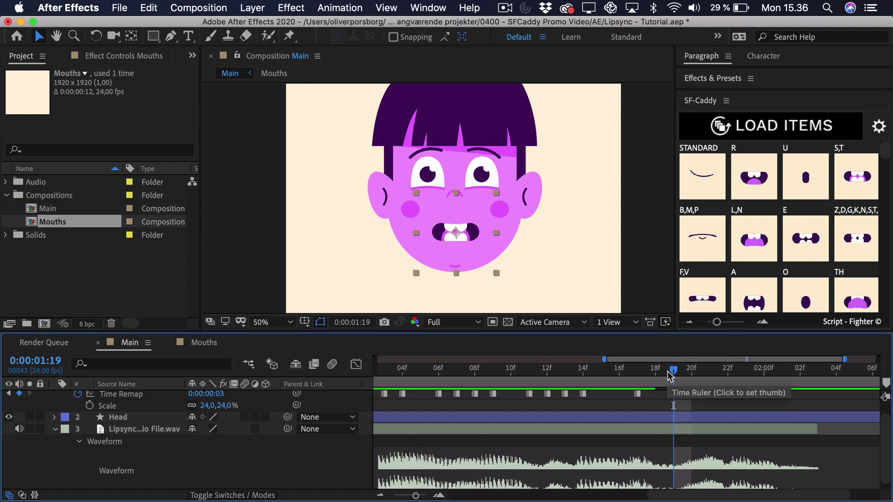
left_click_drag(671, 376, 693, 374)
left_click(826, 218)
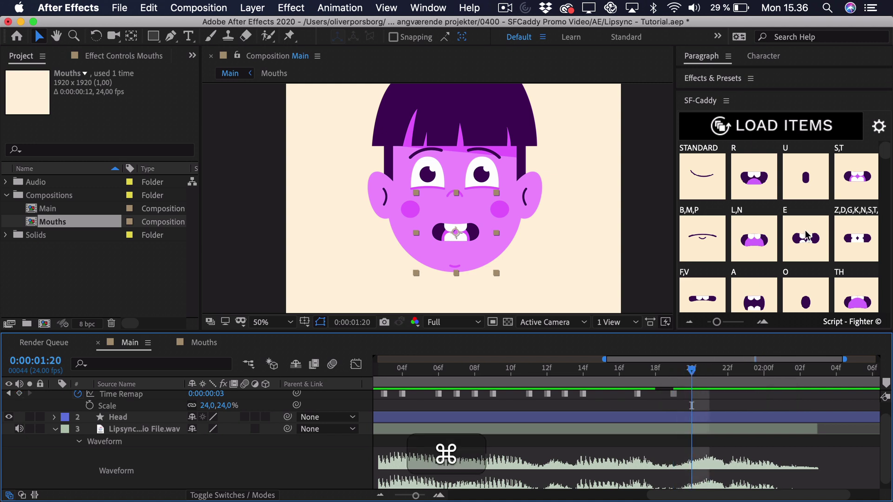
Step: Key the L,N mouth on the Mouths layer at 0:00:01:21 and scrub the current time to 0:00:02:00
left_click(619, 371)
left_click_drag(631, 374, 710, 370)
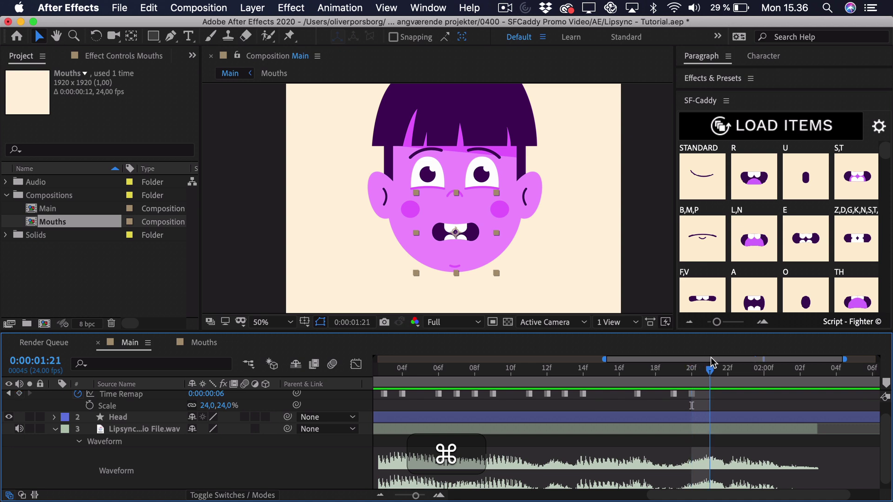
left_click(754, 255)
left_click_drag(657, 372, 762, 375)
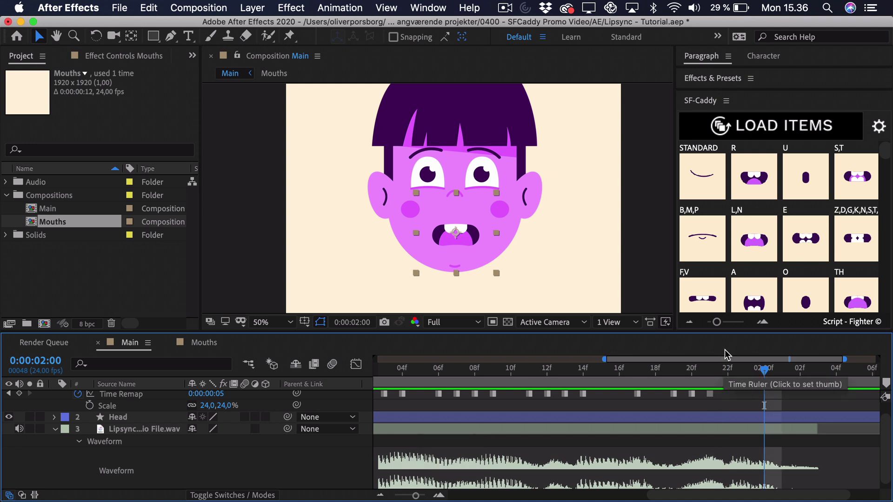
Step: Key the Z,D,G,K,N,S,T mouth at 0:00:02:00 and the Standard mouth at 0:00:02:03 on the Mouths layer
left_click(859, 246)
left_click_drag(761, 367, 817, 370)
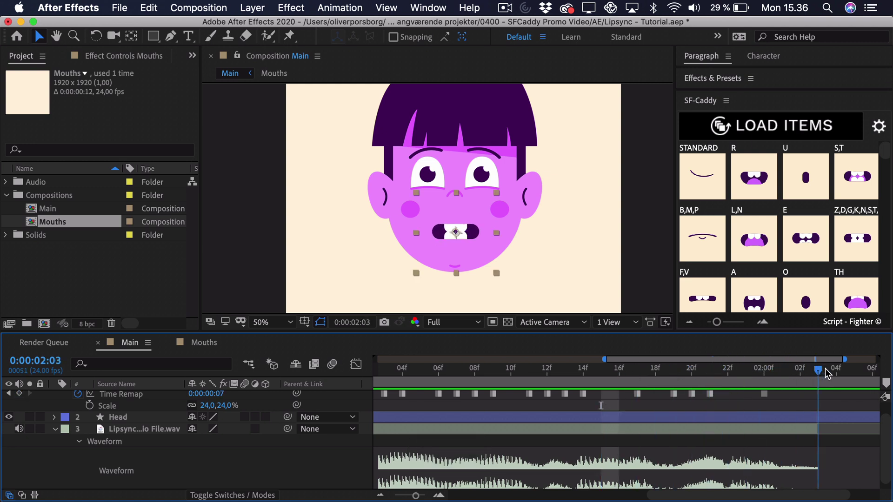
left_click(720, 176)
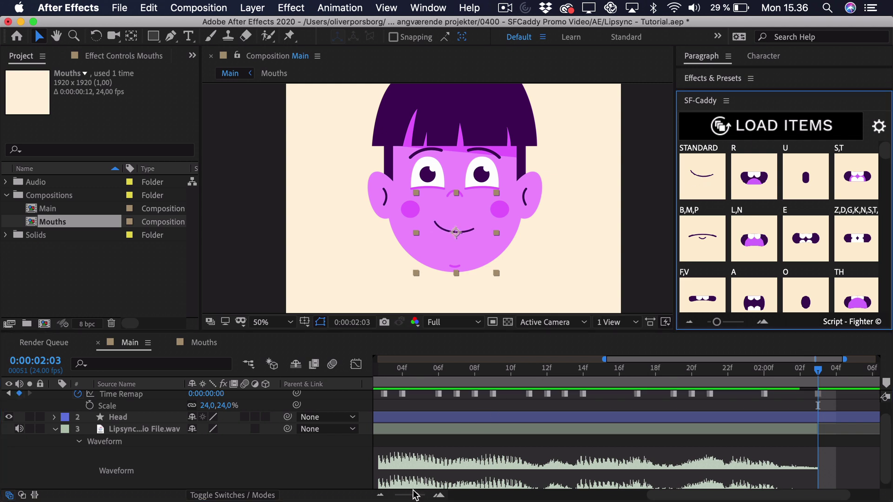
left_click_drag(415, 495, 394, 496)
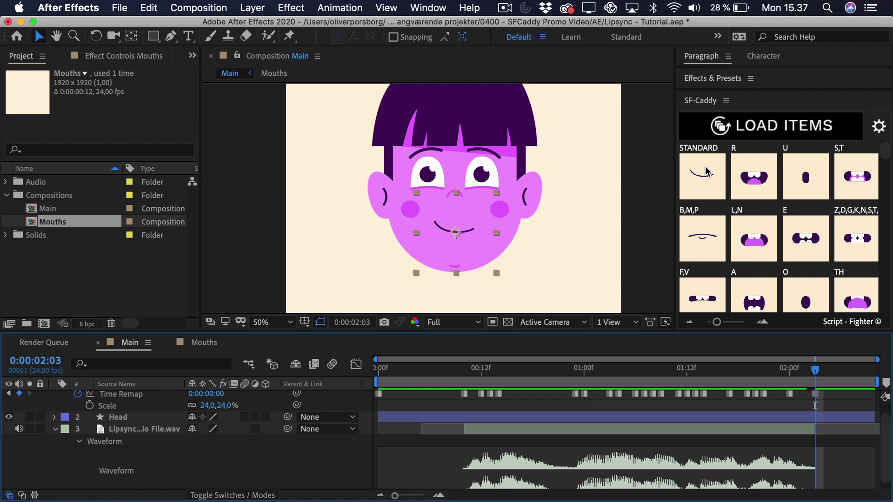
Step: Scrub through the mouth shapes in the Mouths composition to 0:00:00:03, and return to the Main composition
left_click(215, 349)
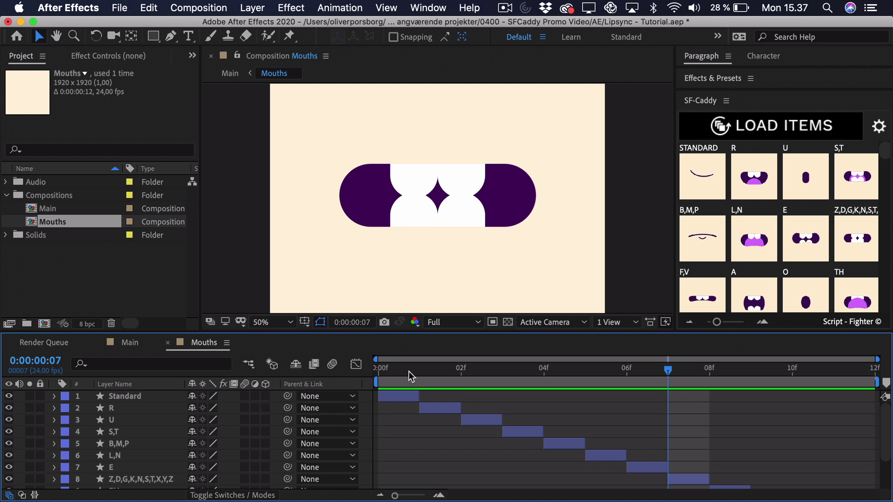
left_click_drag(411, 371, 499, 378)
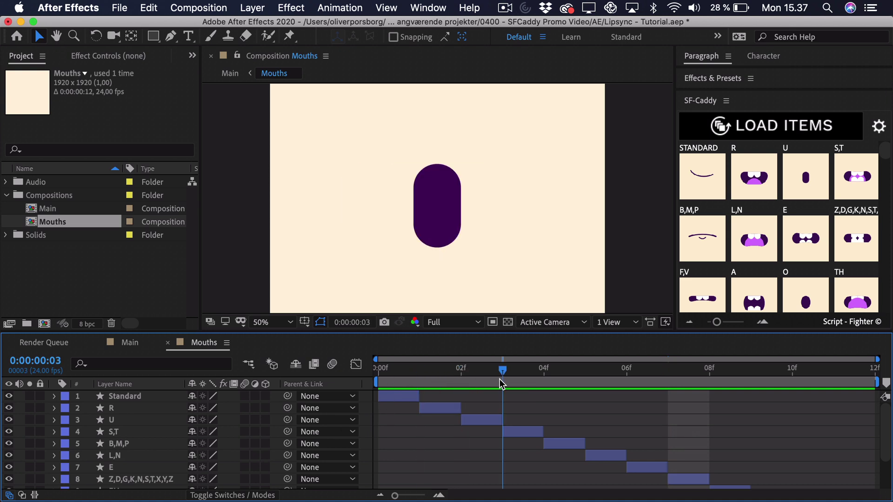
left_click(126, 343)
scroll(117, 409, "up", 1)
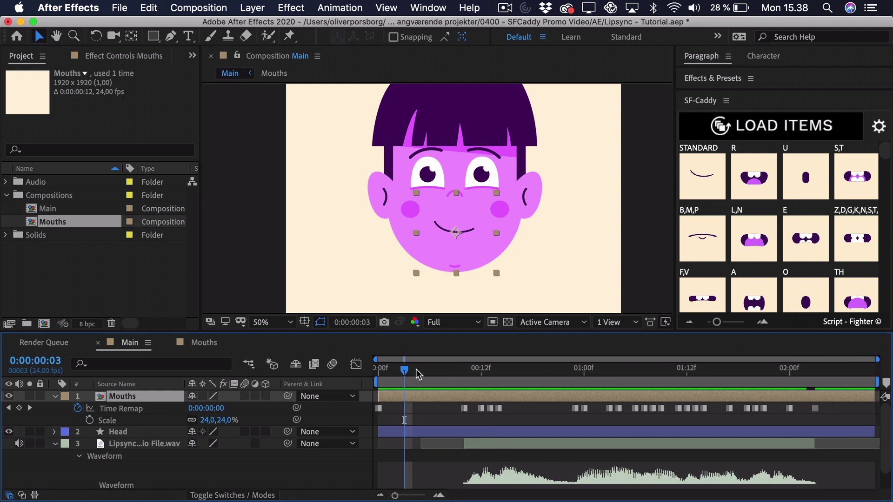
Step: Preview the Main composition from the start and key the Standard mouth on the Mouths layer at 0:00:00:19
left_click_drag(416, 370, 318, 371)
left_click(424, 458)
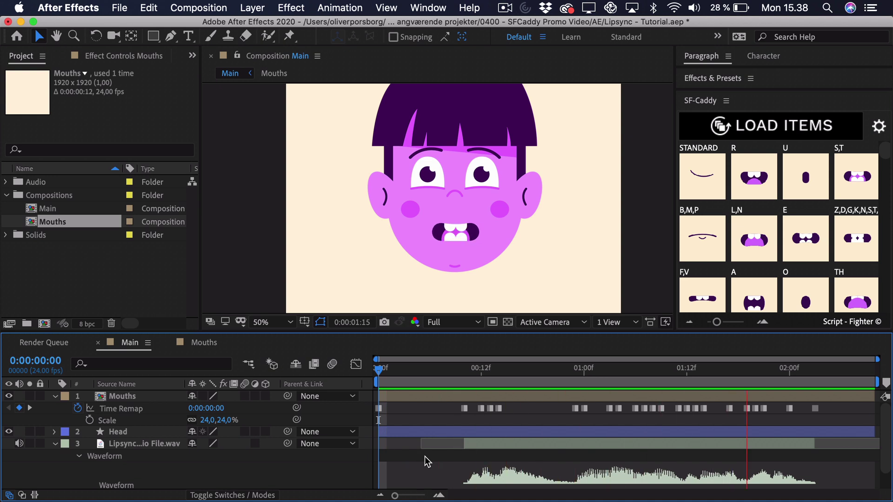
left_click_drag(494, 367, 541, 381)
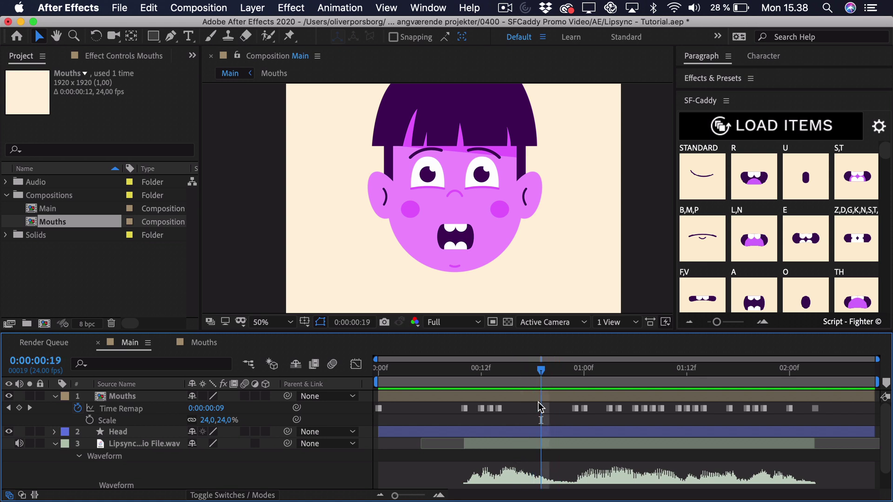
left_click(709, 173)
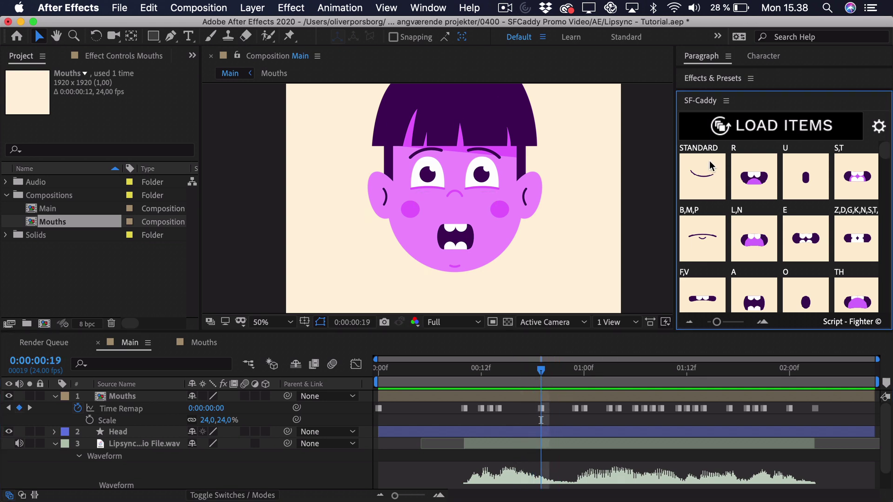
Step: Shift the Standard mouth keyframe at 0:00:00:19 one frame earlier and play back the Main composition from the start
left_click_drag(481, 370, 379, 368)
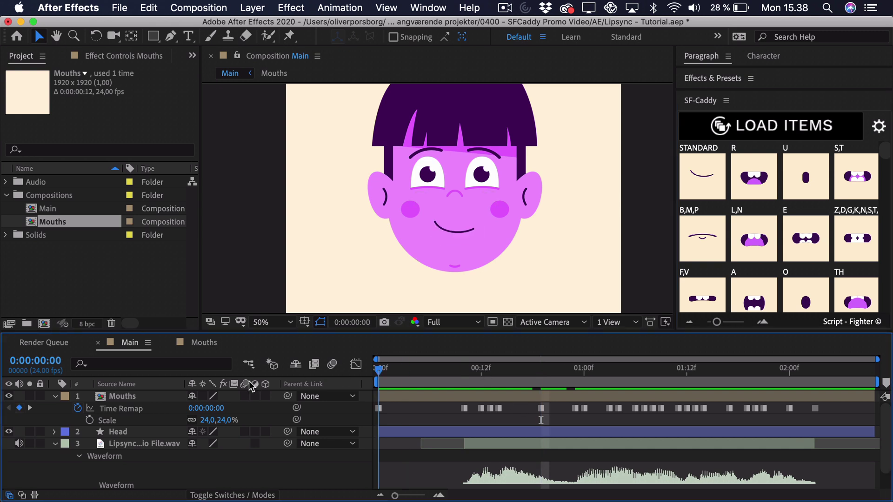
left_click(122, 396)
key("space")
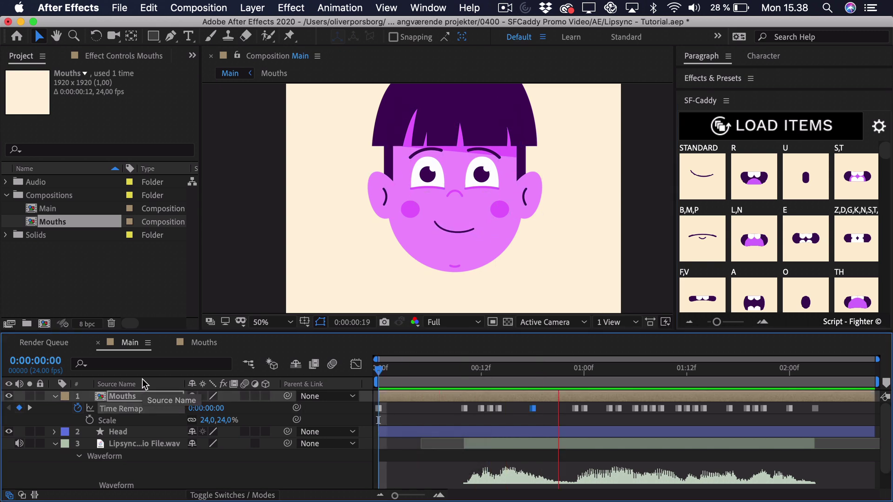
left_click(551, 421)
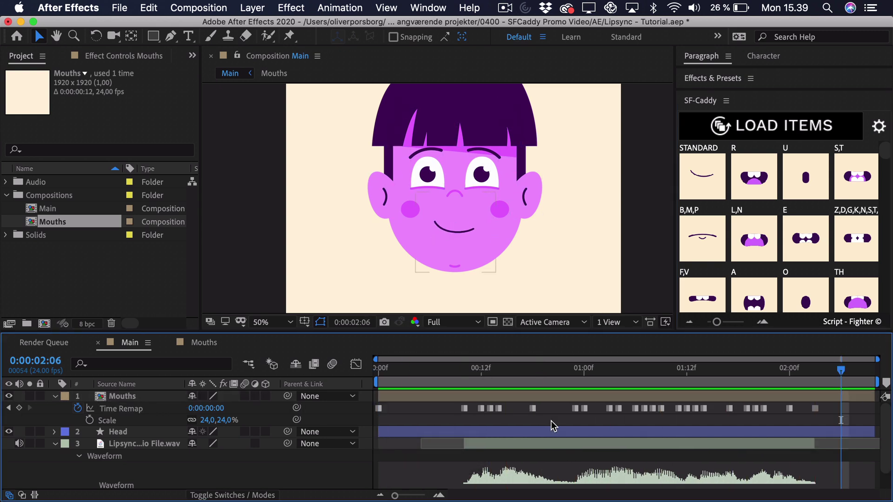